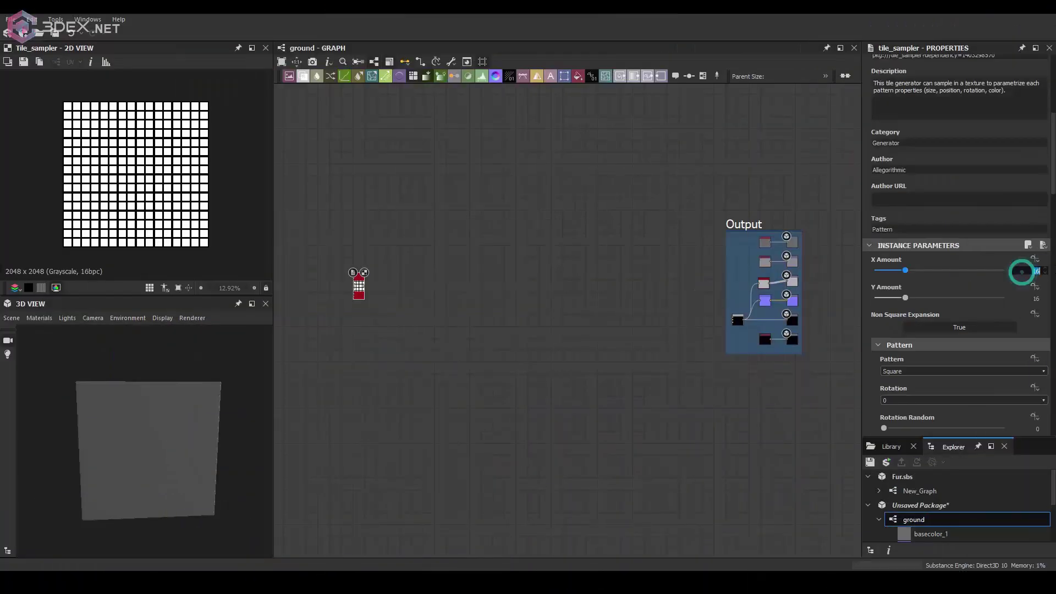
Set the tile Size Y to about 0.5 and add two Flood Fill to Grayscale conversion nodes.
{"action": "scroll", "coordinate": [957, 342], "scroll_direction": "down", "scroll_amount": 1}
{"action": "left_click", "coordinate": [1041, 272]}
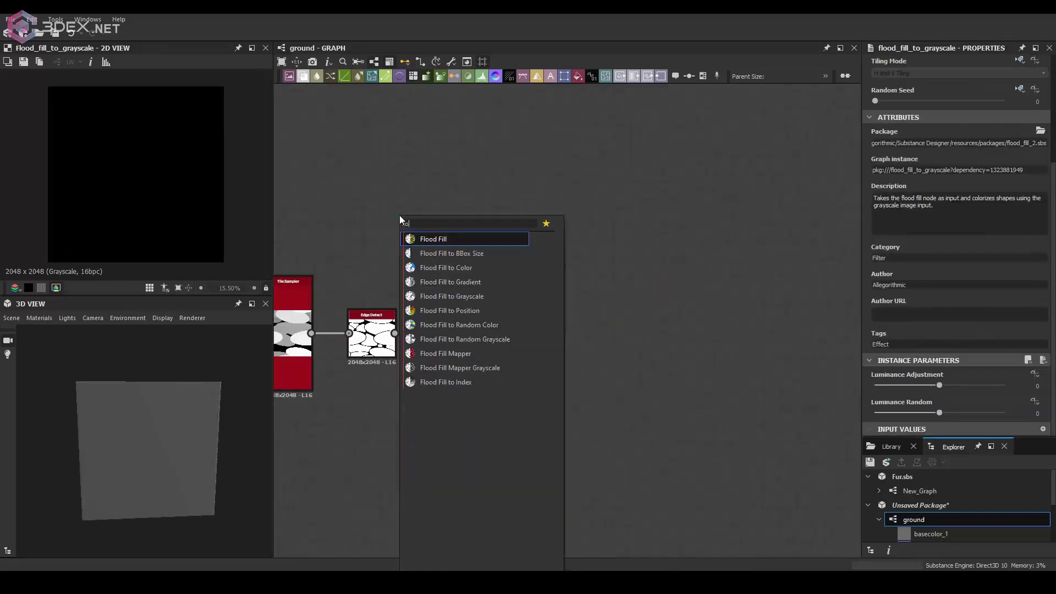
{"action": "left_click", "coordinate": [444, 296]}
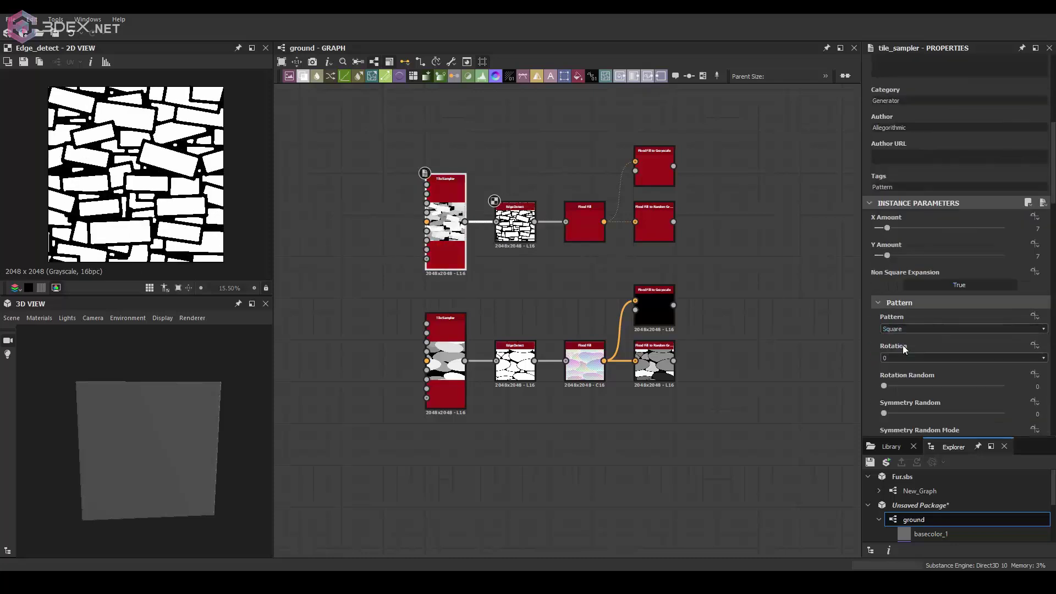
{"action": "left_click", "coordinate": [531, 337]}
{"action": "type", "text": "floo"}
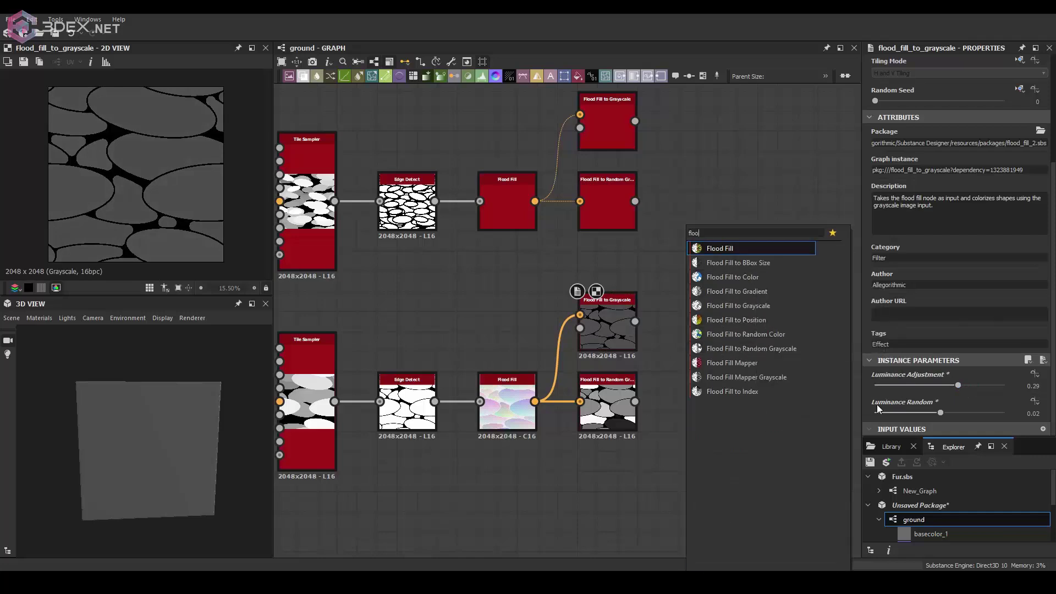
{"action": "left_click", "coordinate": [731, 391]}
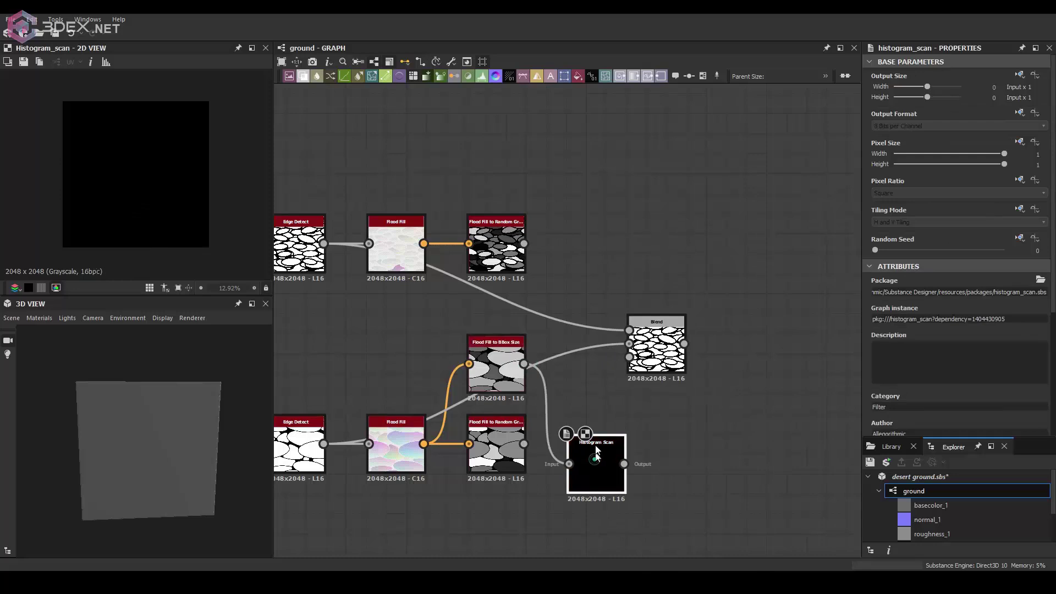
Set the Histogram Scan position to 0.22 and the first Warp intensity to 0.29.
{"action": "left_click_drag", "start_coordinate": [876, 355], "coordinate": [906, 352]}
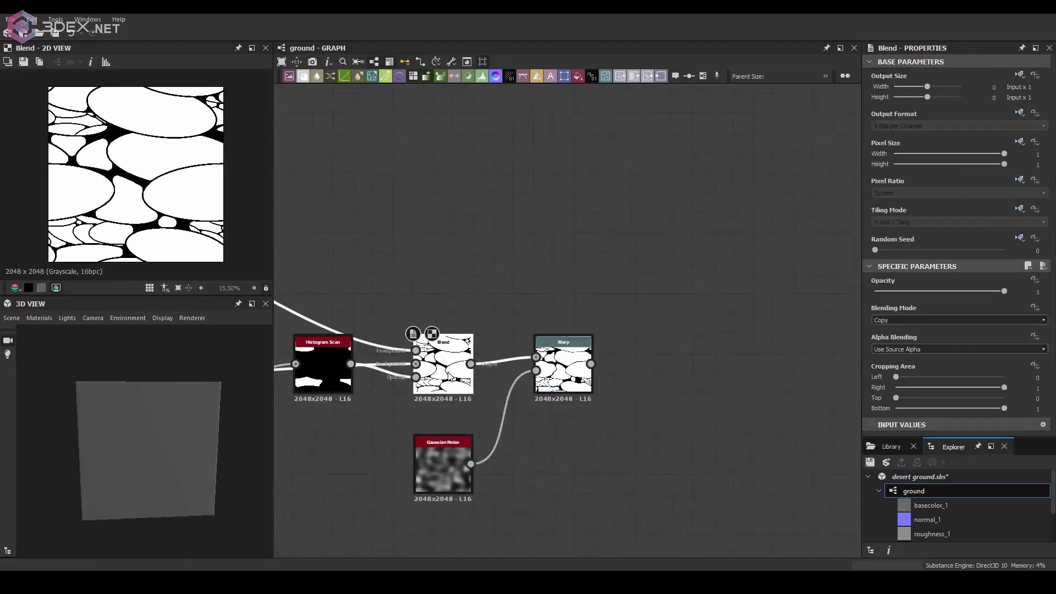
{"action": "left_click", "coordinate": [563, 363]}
{"action": "left_click_drag", "start_coordinate": [935, 292], "coordinate": [915, 291]}
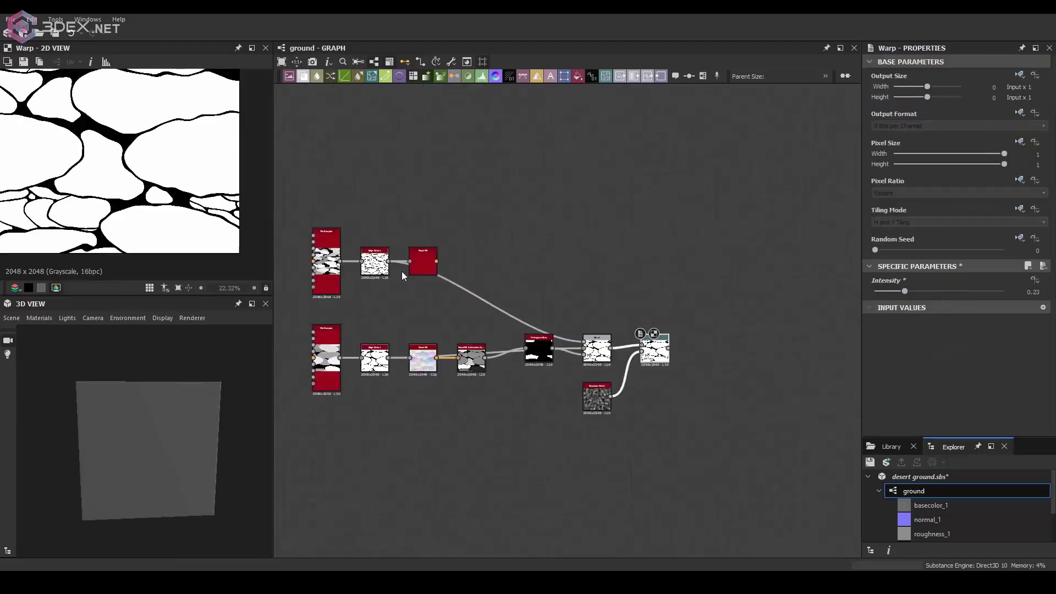
Add a second Warp driven by Fractal Sum Base (Max Level 5) at intensity 0.56.
{"action": "key", "text": "space"}
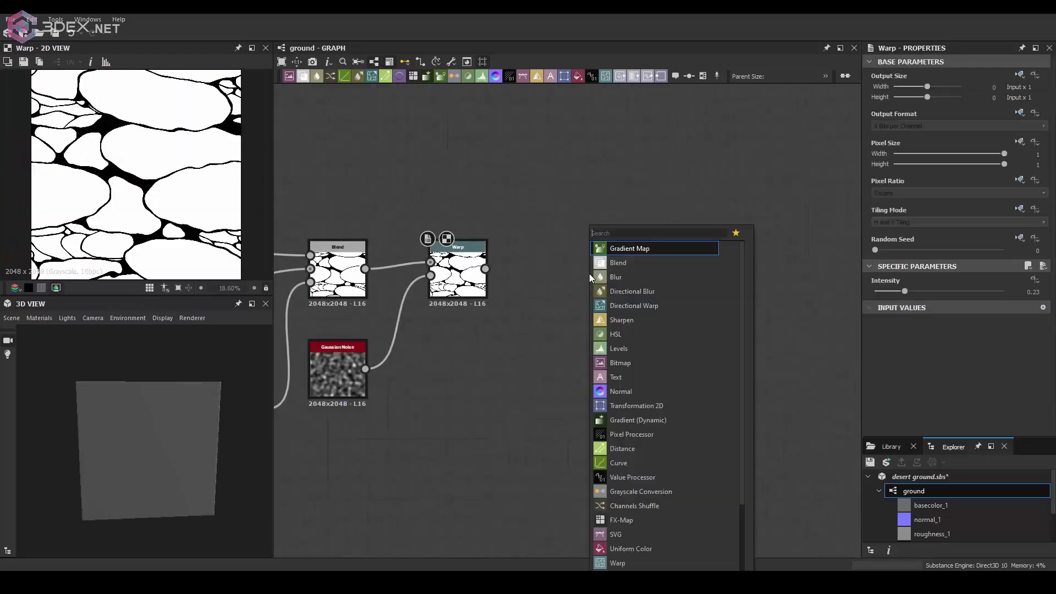
{"action": "type", "text": "warp"}
{"action": "key", "text": "Return"}
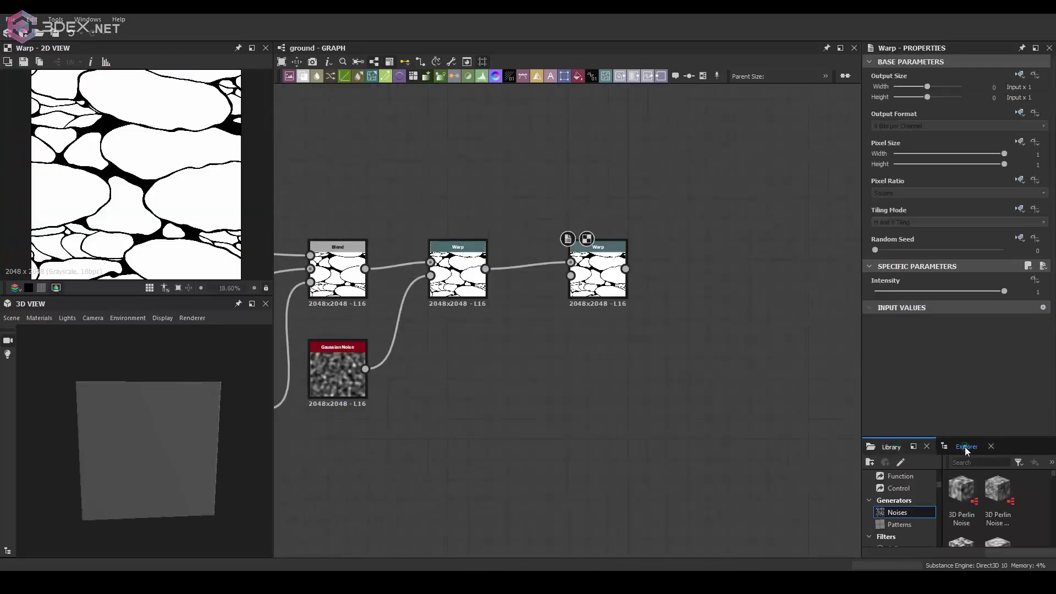
{"action": "left_click", "coordinate": [967, 451]}
{"action": "left_click_drag", "start_coordinate": [545, 369], "coordinate": [571, 276]}
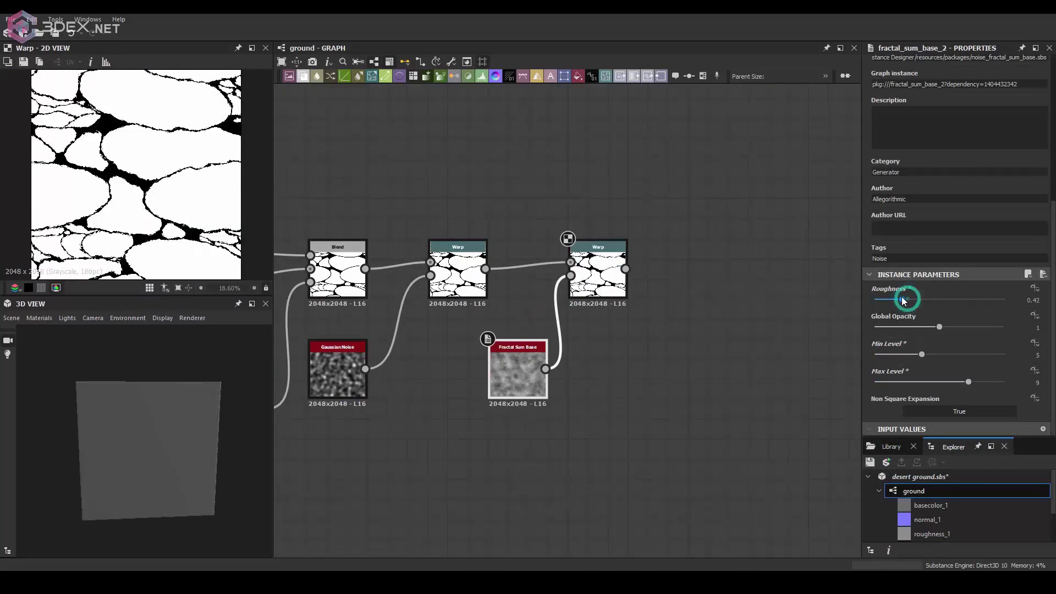
{"action": "left_click_drag", "start_coordinate": [608, 285], "coordinate": [648, 285]}
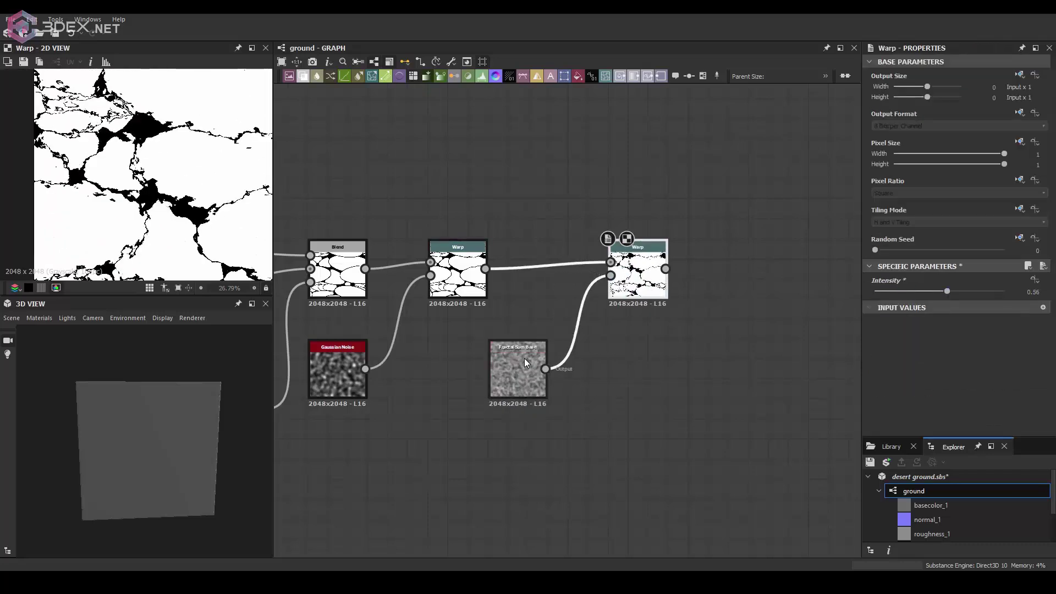
{"action": "left_click", "coordinate": [513, 358]}
{"action": "left_click_drag", "start_coordinate": [968, 419], "coordinate": [924, 417]}
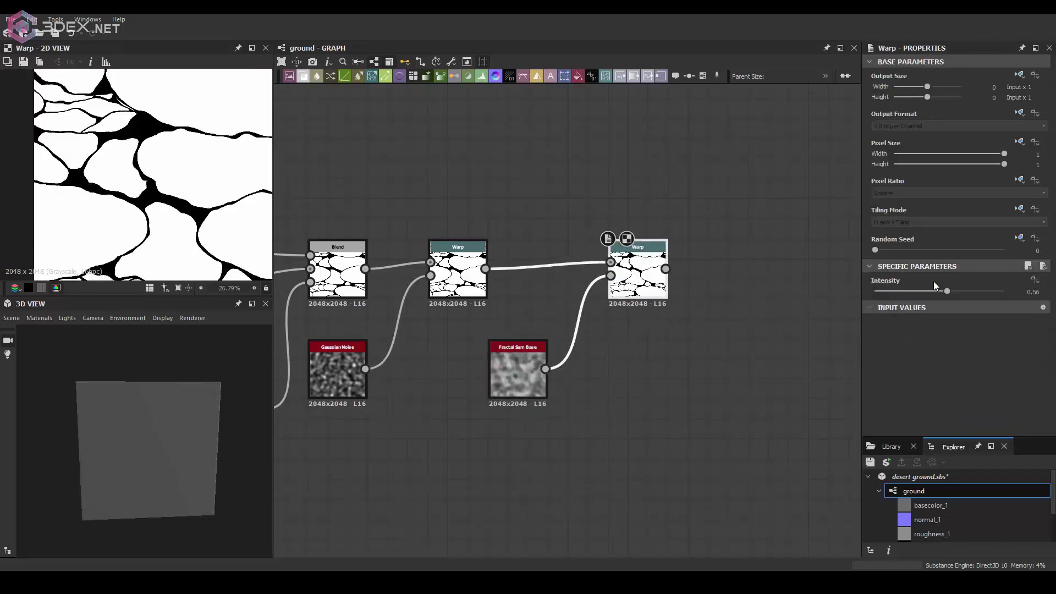
{"action": "middle_click_drag", "start_coordinate": [747, 243], "coordinate": [623, 255]}
Add a Flood Fill followed by Flood Fill to Random Grayscale after the warped mask.
{"action": "scroll", "coordinate": [622, 256], "scroll_direction": "up", "scroll_amount": 1}
{"action": "key", "text": "space"}
{"action": "type", "text": "flood"}
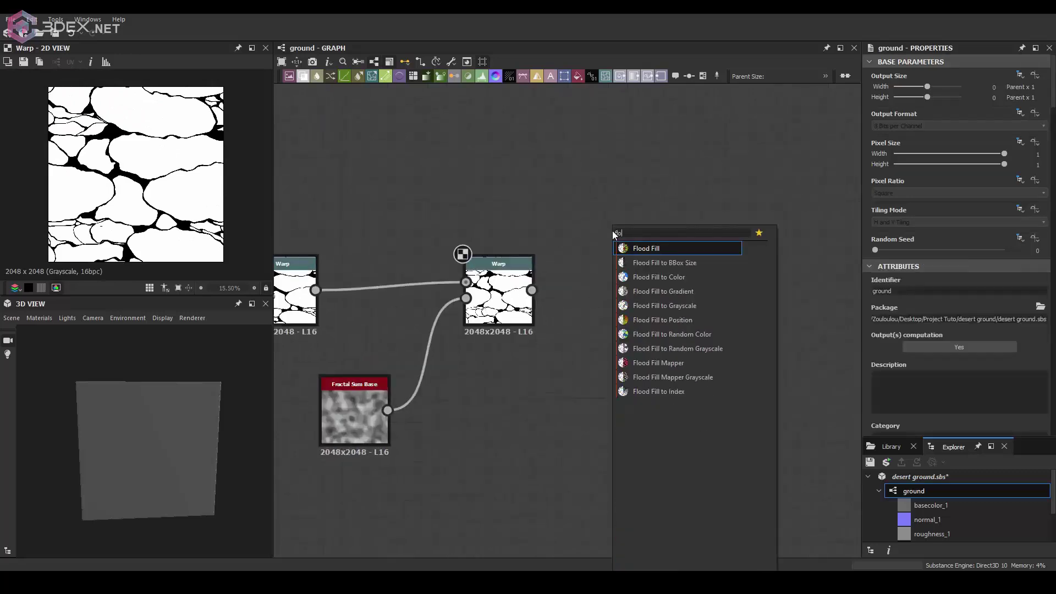
{"action": "key", "text": "Return"}
{"action": "scroll", "coordinate": [641, 308], "scroll_direction": "down", "scroll_amount": 2}
{"action": "left_click_drag", "start_coordinate": [477, 323], "coordinate": [530, 227]}
Feed the Warp mask into a Bevel with distance 0.08 and set the Blend's mode.
{"action": "left_click", "coordinate": [577, 341]}
{"action": "left_click_drag", "start_coordinate": [377, 330], "coordinate": [405, 377]}
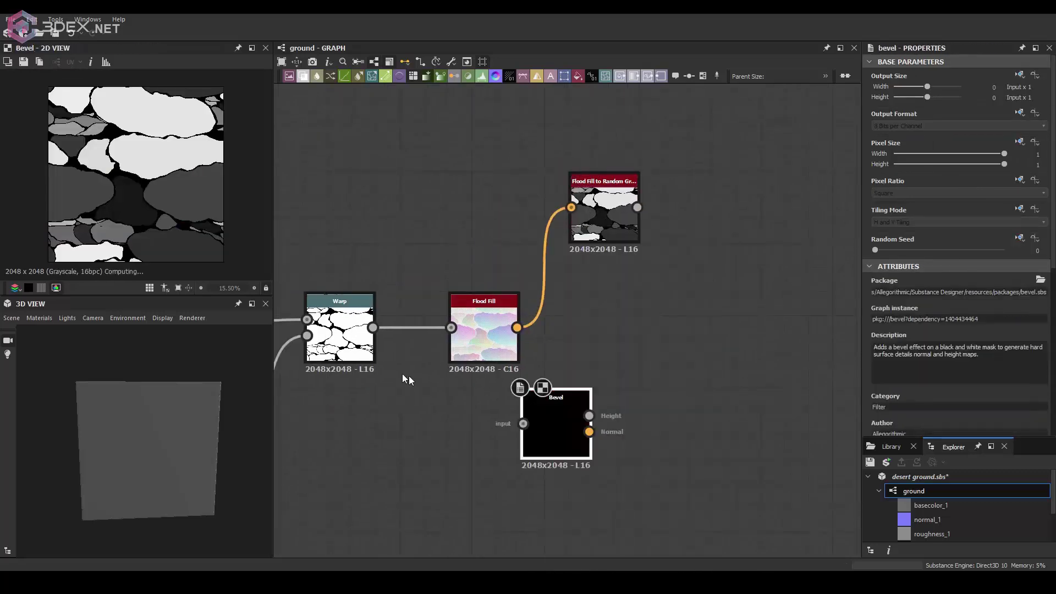
{"action": "left_click_drag", "start_coordinate": [969, 303], "coordinate": [944, 304]}
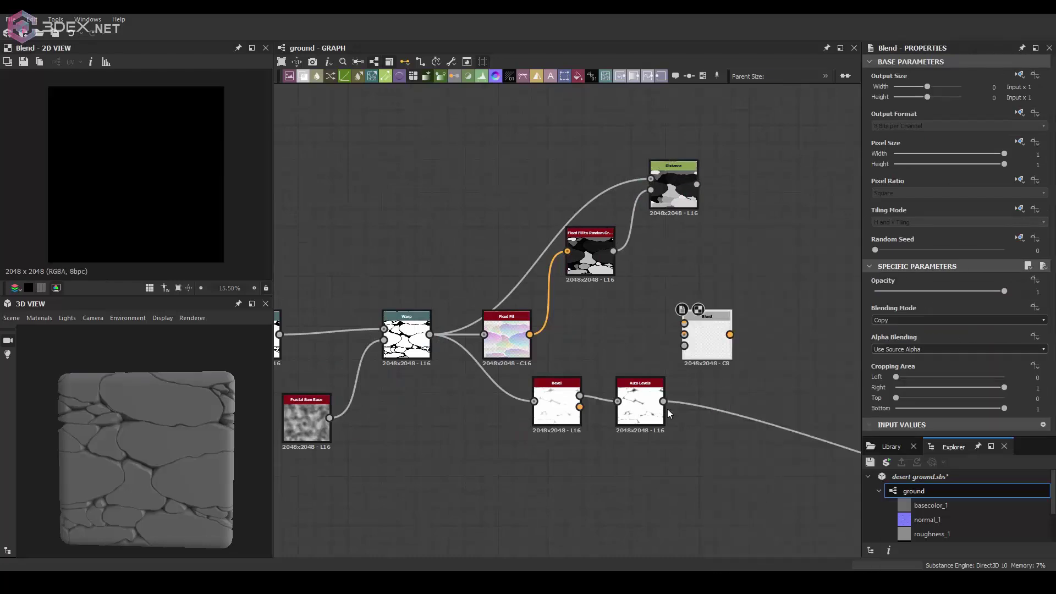
{"action": "left_click", "coordinate": [894, 319]}
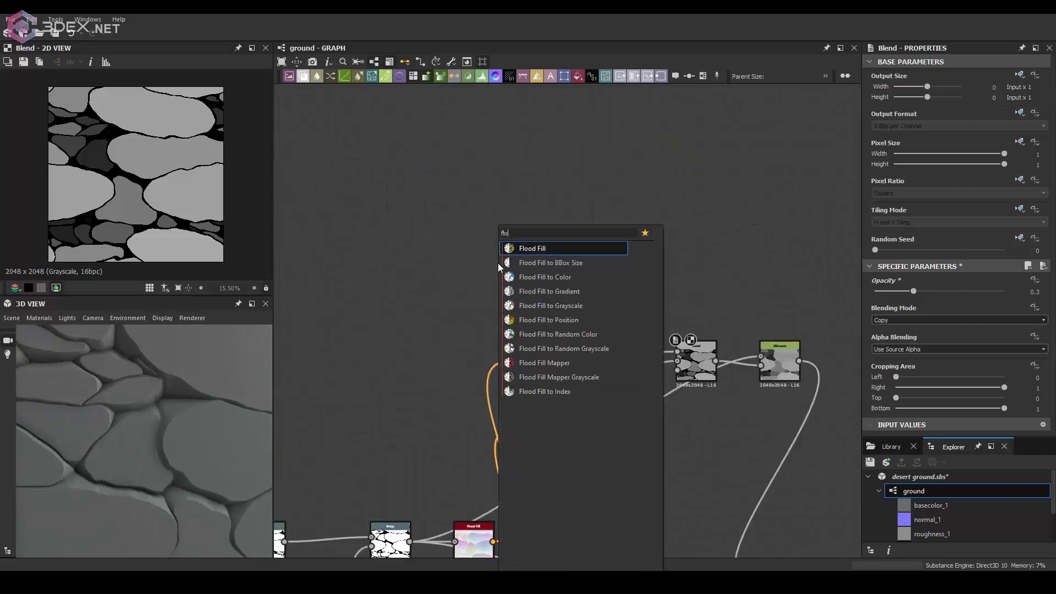
Add Flood Fill to Gradient and a V-shaped Curve with its left point at 0.72.
{"action": "left_click", "coordinate": [514, 293]}
{"action": "scroll", "coordinate": [513, 296], "scroll_direction": "up", "scroll_amount": 3}
{"action": "scroll", "coordinate": [958, 365], "scroll_direction": "down", "scroll_amount": 5}
{"action": "key", "text": "space"}
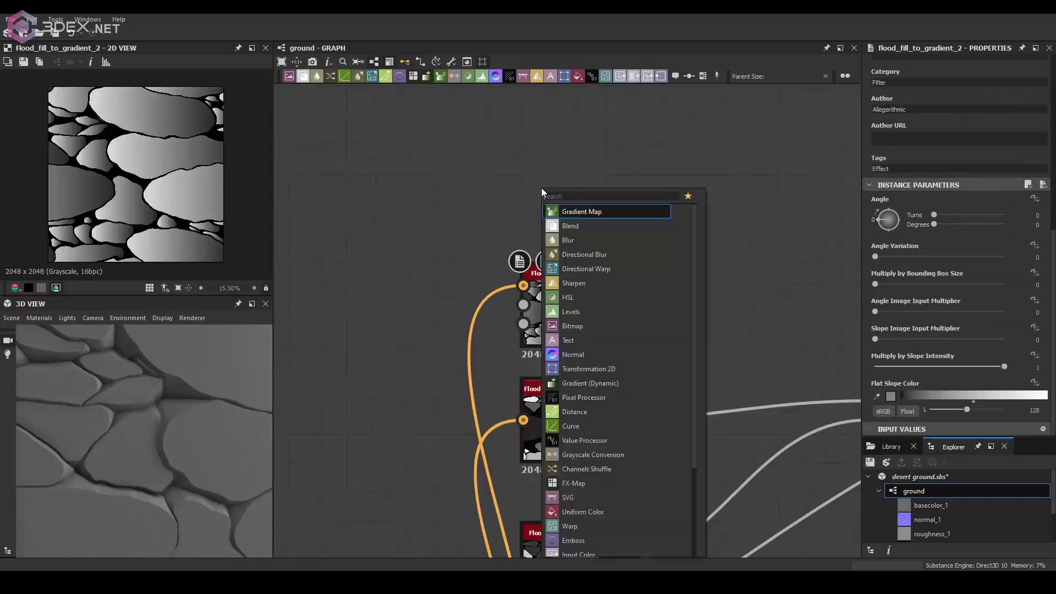
{"action": "left_click", "coordinate": [583, 275]}
{"action": "left_click_drag", "start_coordinate": [893, 400], "coordinate": [896, 289]}
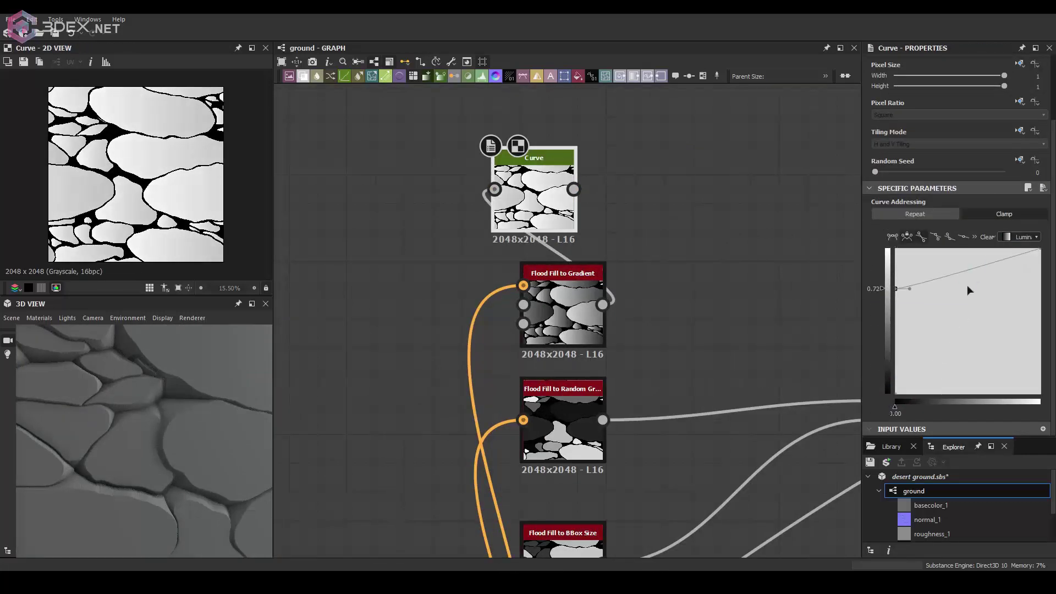
{"action": "mouse_move", "coordinate": [968, 325]}
{"action": "left_mouse_down"}
{"action": "mouse_move", "coordinate": [971, 391]}
{"action": "mouse_move", "coordinate": [971, 380]}
{"action": "left_mouse_up"}
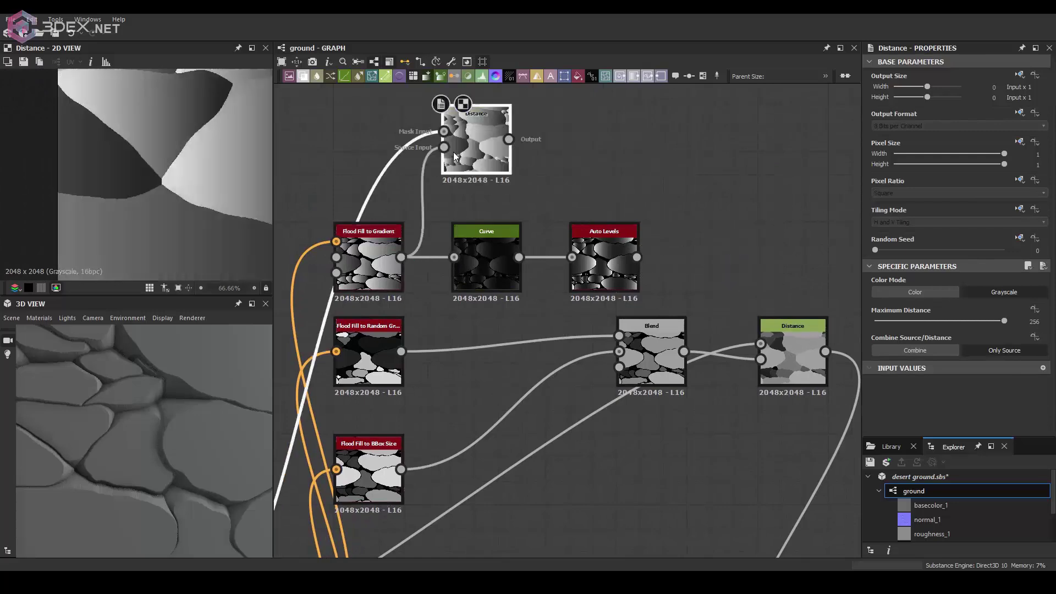
Raise a Distance curve point to about 0.59 and set the new Blend opacity to 0.37.
{"action": "left_click", "coordinate": [480, 171]}
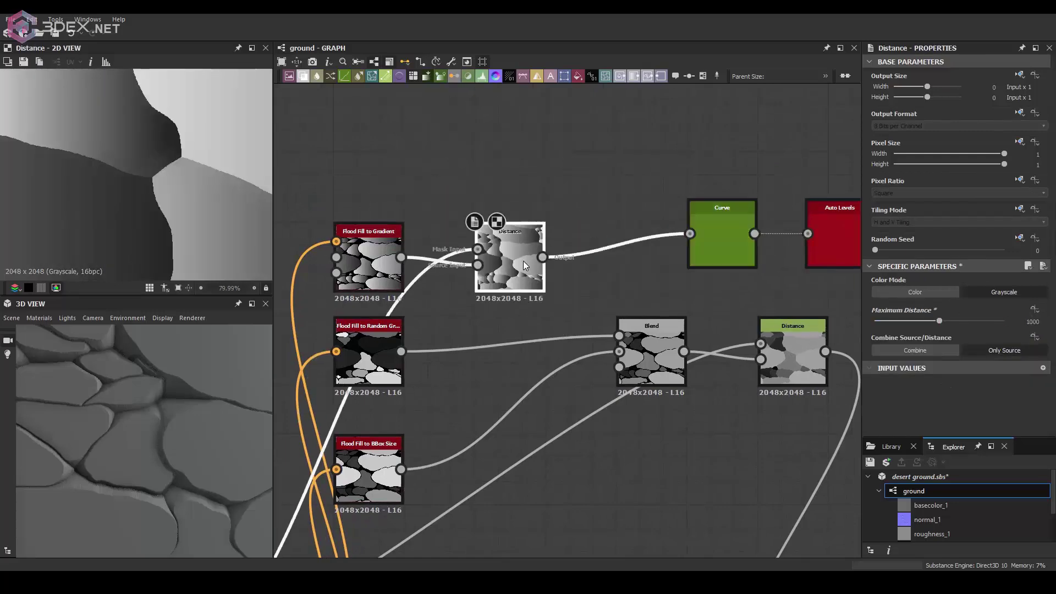
{"action": "left_click_drag", "start_coordinate": [968, 389], "coordinate": [962, 308]}
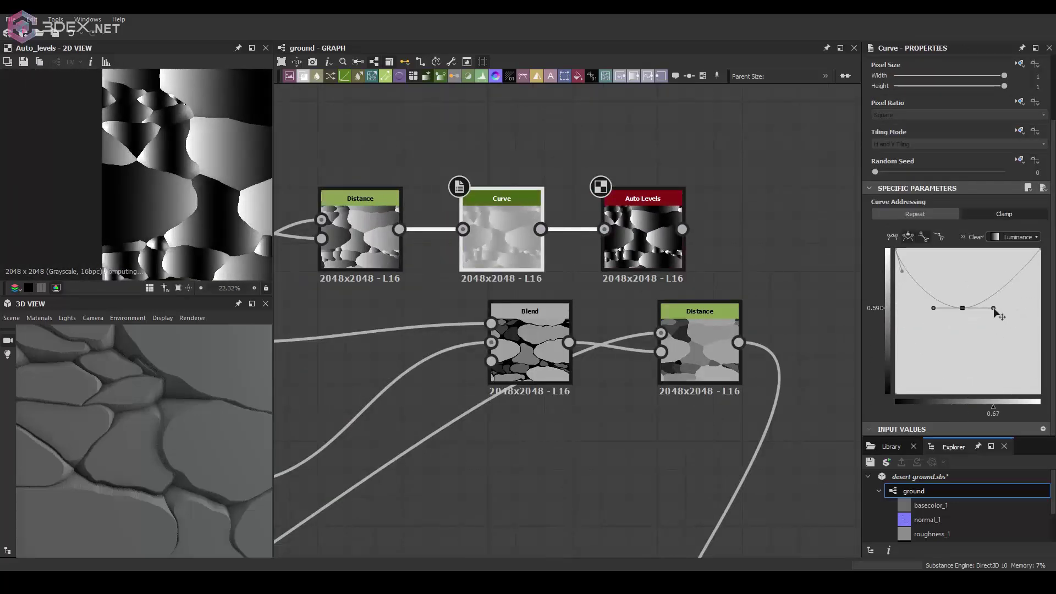
{"action": "left_click", "coordinate": [923, 290]}
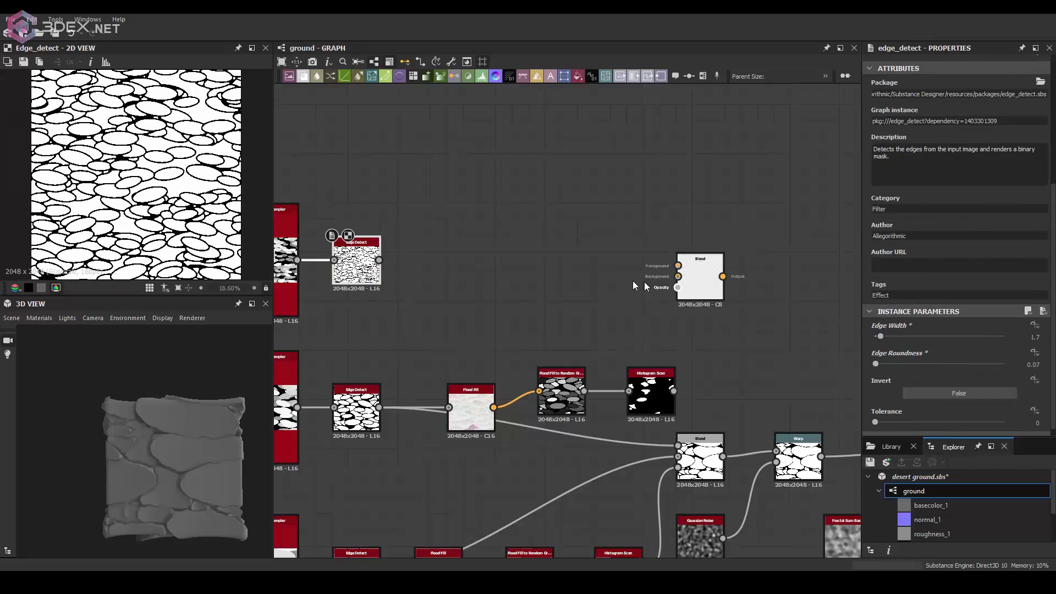
Set tile Rotation Random to 0.13 and Edge Roundness to 8.88, checking the 3D surface.
{"action": "scroll", "coordinate": [156, 428], "scroll_direction": "up", "scroll_amount": 5}
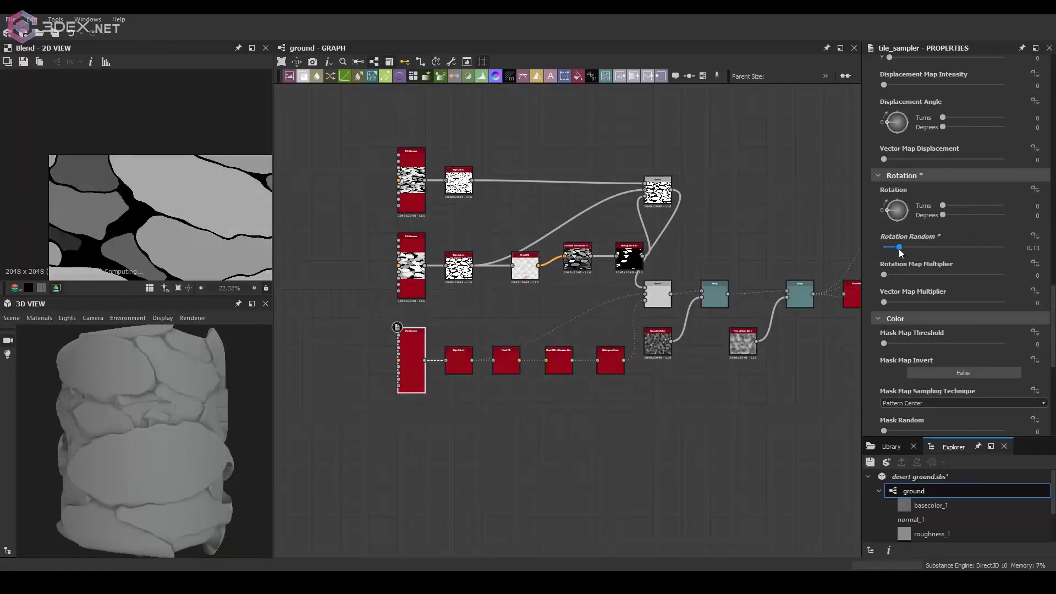
{"action": "left_click_drag", "start_coordinate": [893, 248], "coordinate": [900, 249]}
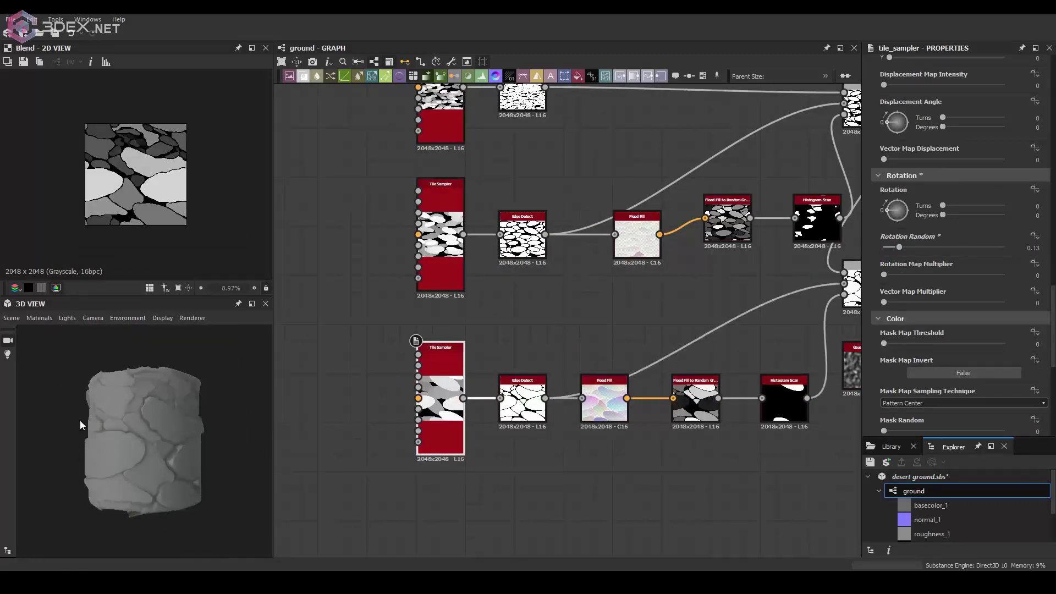
{"action": "double_click", "coordinate": [696, 364]}
{"action": "scroll", "coordinate": [170, 419], "scroll_direction": "up", "scroll_amount": 5}
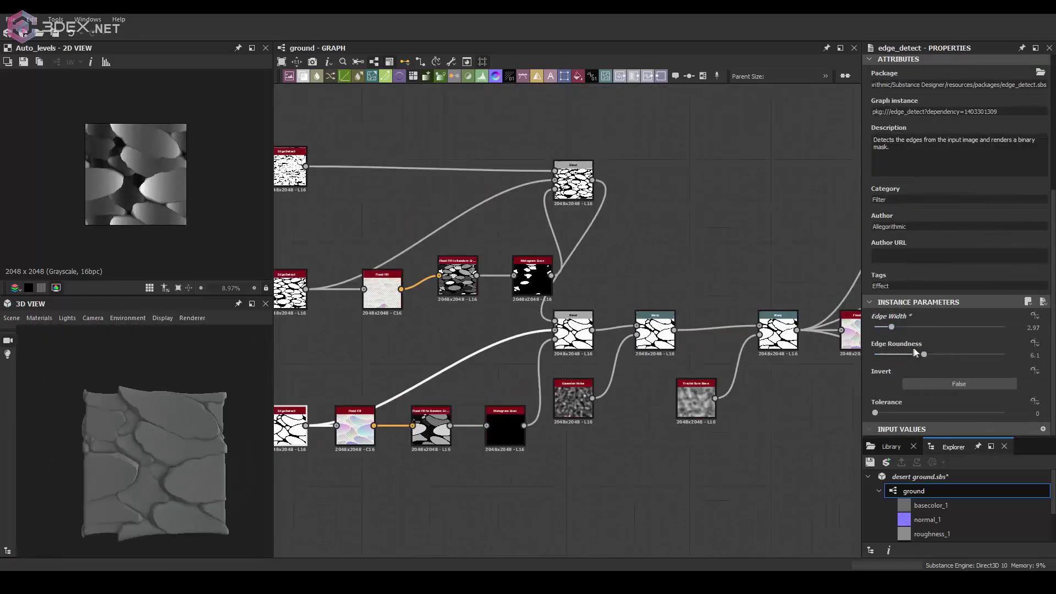
{"action": "left_click_drag", "start_coordinate": [916, 353], "coordinate": [944, 355]}
{"action": "scroll", "coordinate": [165, 429], "scroll_direction": "up", "scroll_amount": 5}
{"action": "left_click_drag", "start_coordinate": [165, 396], "coordinate": [199, 422]}
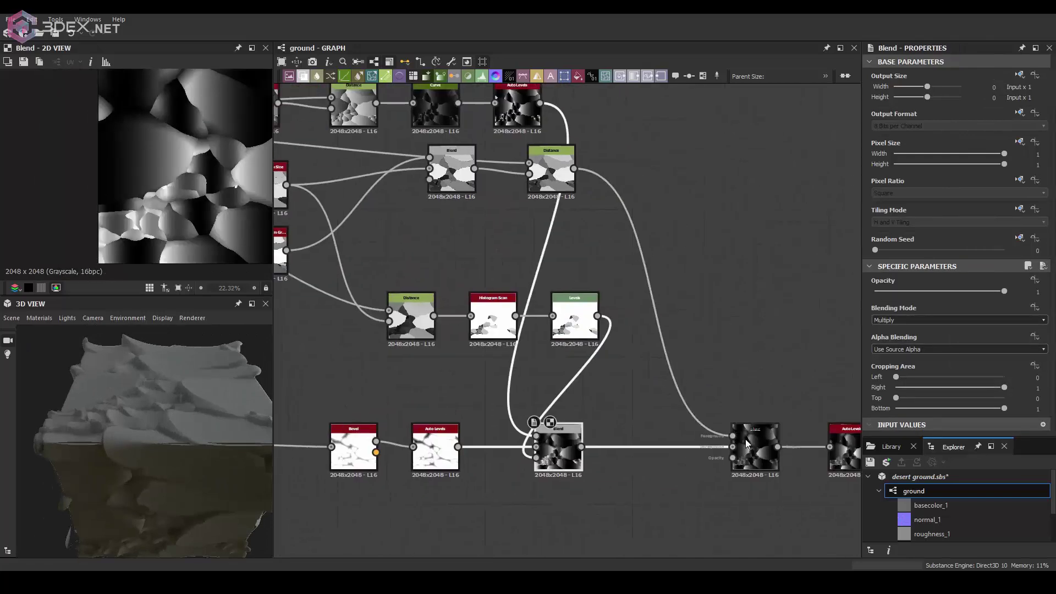
Lower the Blend opacity to 0.56 and inspect the Slope Blur Grayscale result top-down.
{"action": "left_click_drag", "start_coordinate": [1005, 291], "coordinate": [948, 291]}
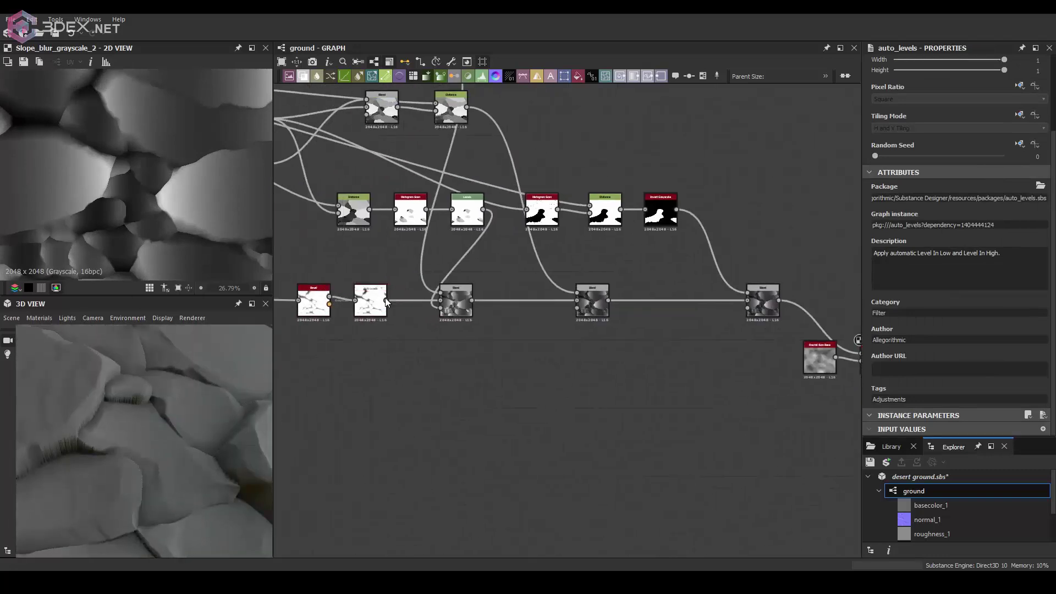
{"action": "left_click", "coordinate": [661, 394]}
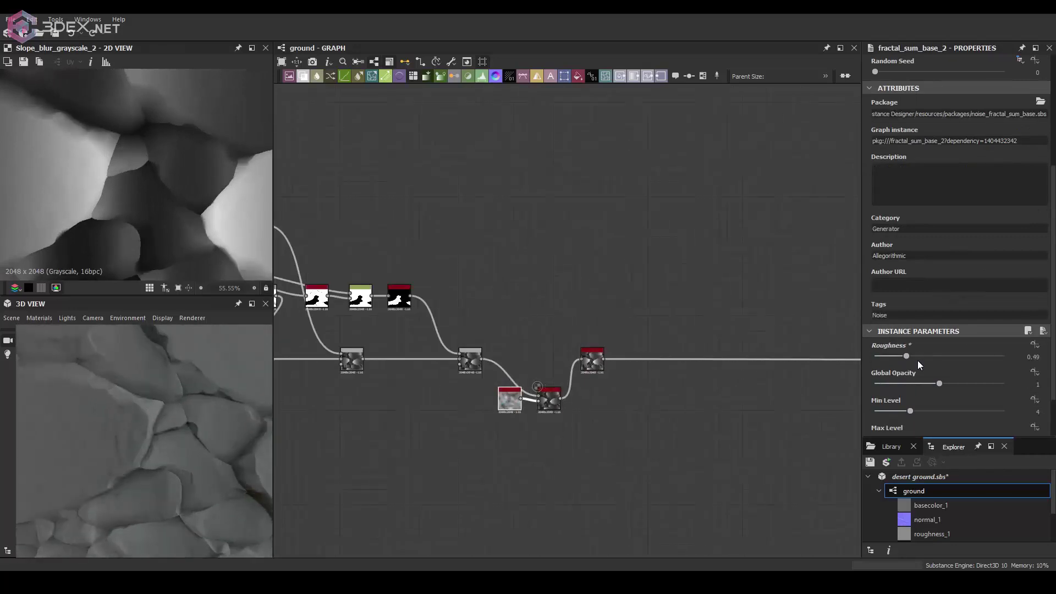
{"action": "left_click_drag", "start_coordinate": [242, 409], "coordinate": [198, 406]}
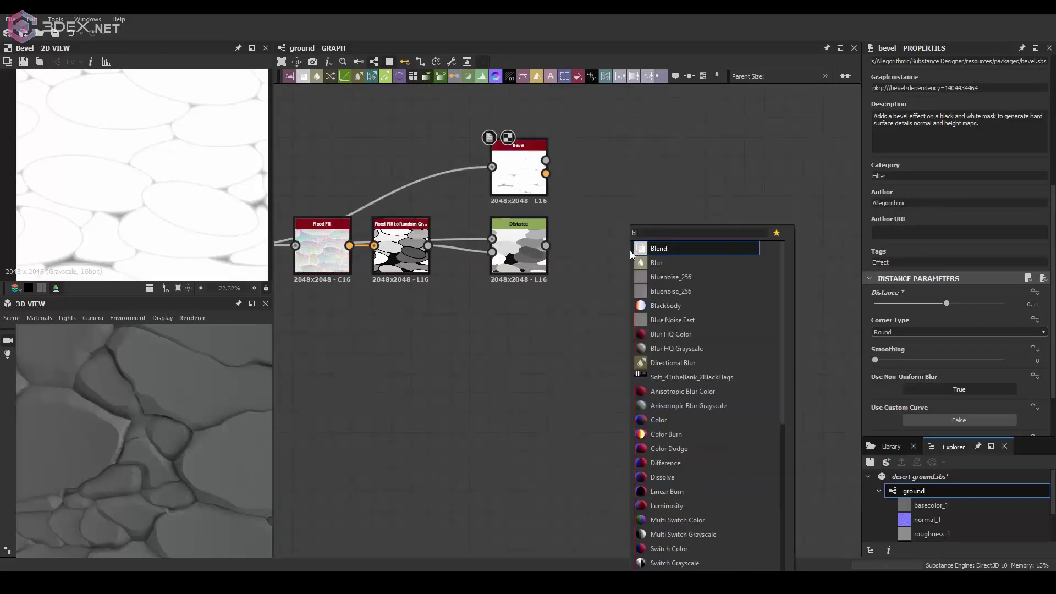
Raise the Gaussian Noise scale from 12 to 15.
{"action": "scroll", "coordinate": [545, 305], "scroll_direction": "down", "scroll_amount": 5}
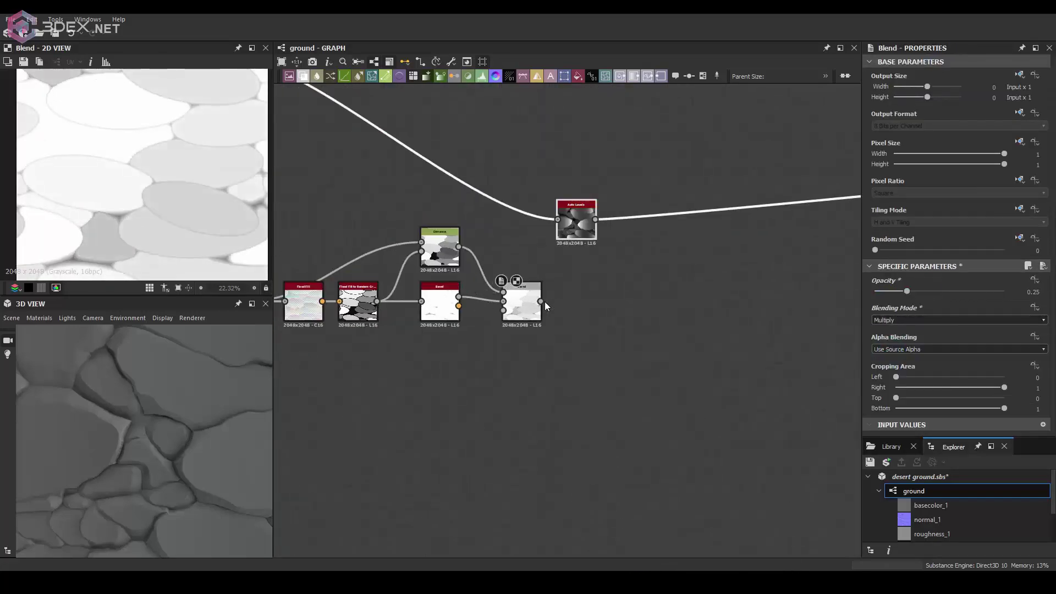
{"action": "scroll", "coordinate": [146, 424], "scroll_direction": "up", "scroll_amount": 3}
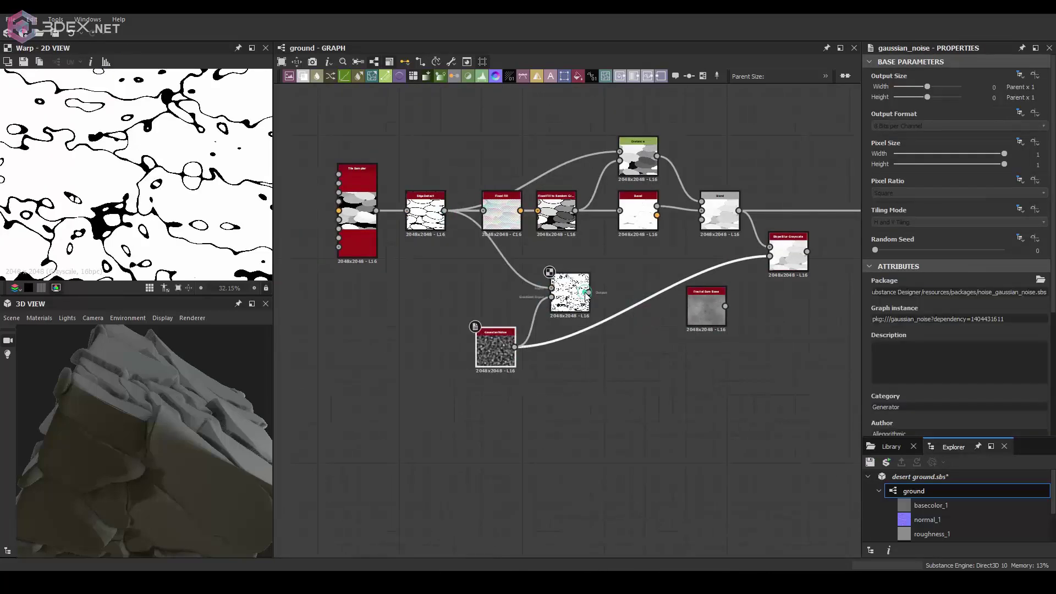
{"action": "left_click_drag", "start_coordinate": [899, 352], "coordinate": [904, 354]}
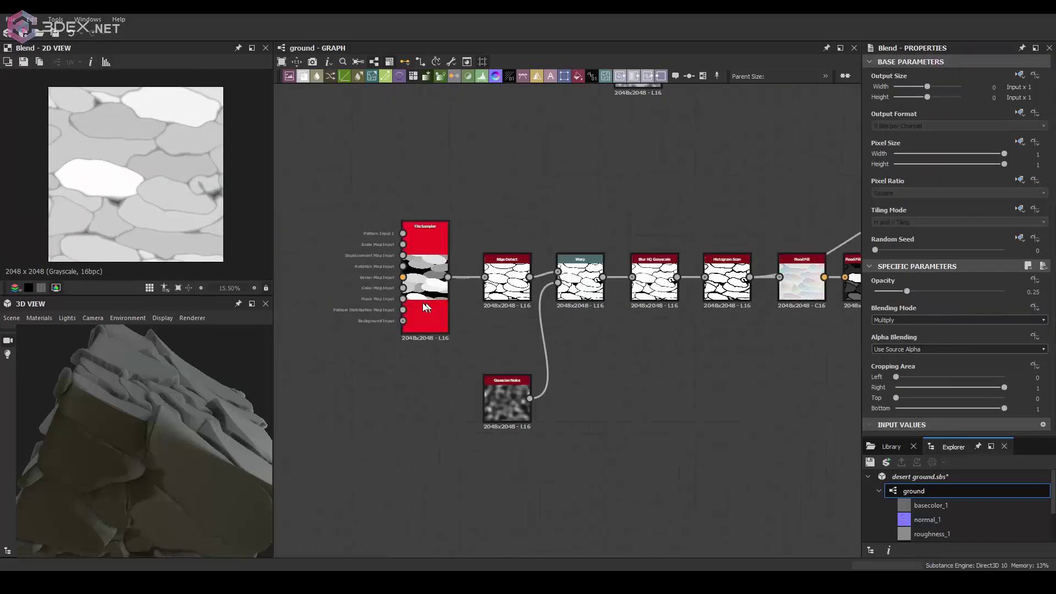
Wire the Histogram Scan output into the Blend and preview the result.
{"action": "scroll", "coordinate": [911, 297], "scroll_direction": "down", "scroll_amount": 5}
{"action": "middle_click_drag", "start_coordinate": [777, 209], "coordinate": [634, 252]}
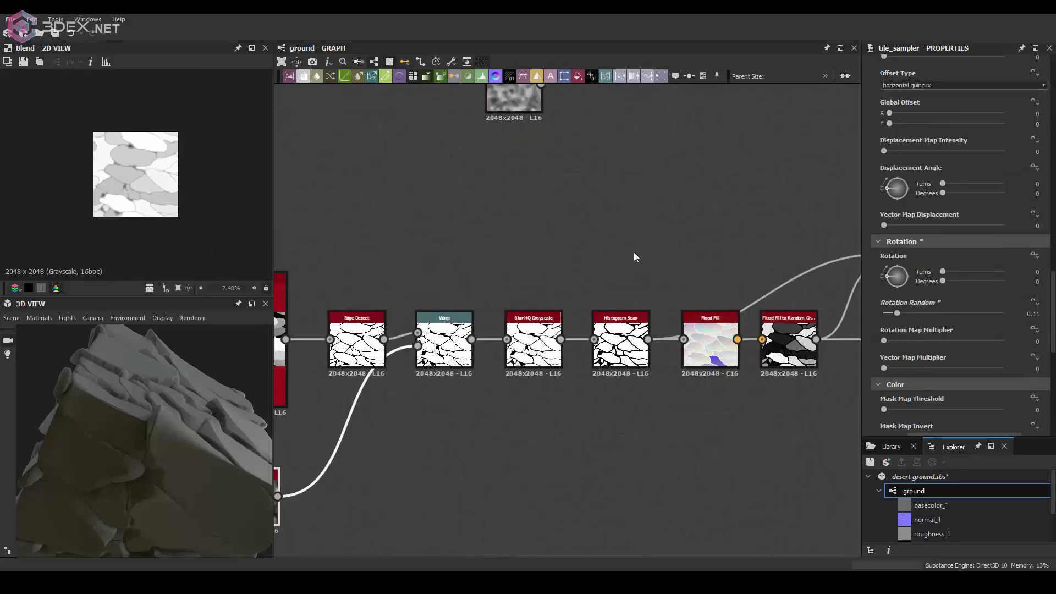
{"action": "scroll", "coordinate": [634, 252], "scroll_direction": "down", "scroll_amount": 3}
{"action": "middle_click_drag", "start_coordinate": [390, 262], "coordinate": [473, 403]}
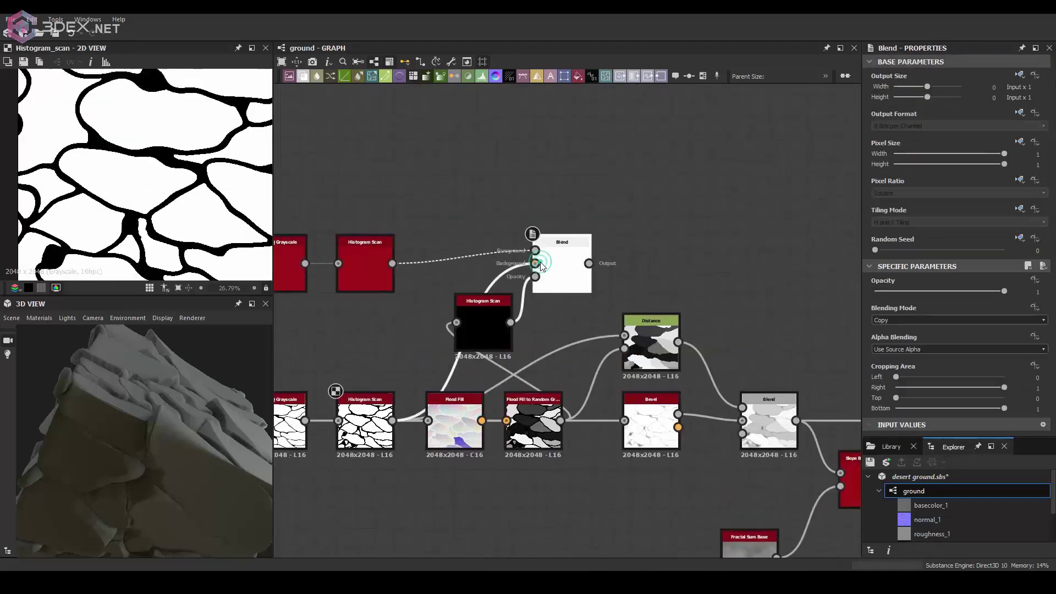
{"action": "left_click_drag", "start_coordinate": [541, 266], "coordinate": [535, 263]}
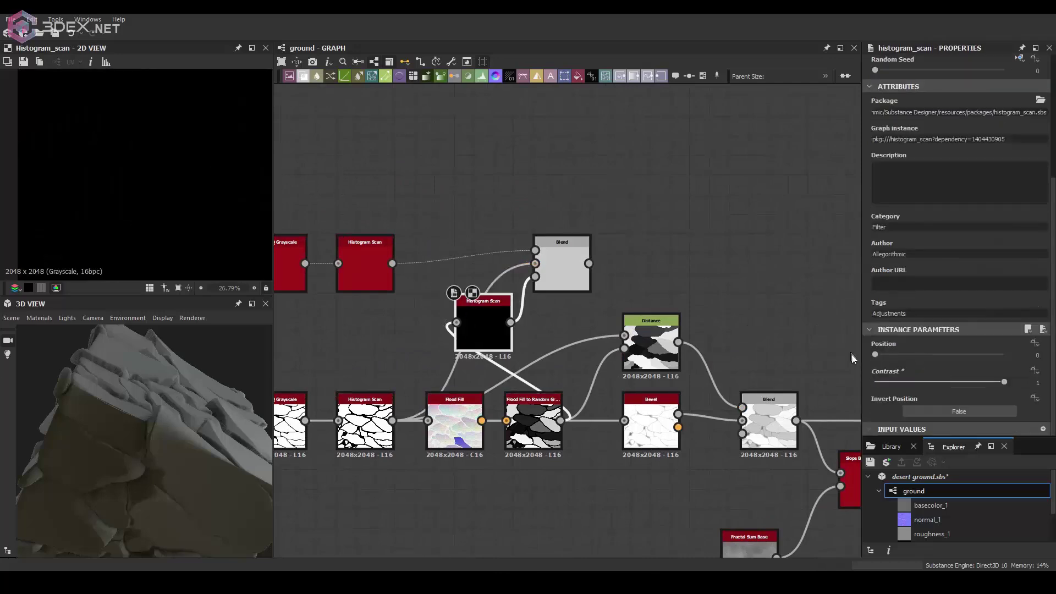
{"action": "double_click", "coordinate": [561, 275]}
Add a Directional Warp node to the height network.
{"action": "scroll", "coordinate": [572, 278], "scroll_direction": "down", "scroll_amount": 2}
{"action": "scroll", "coordinate": [576, 282], "scroll_direction": "up", "scroll_amount": 2}
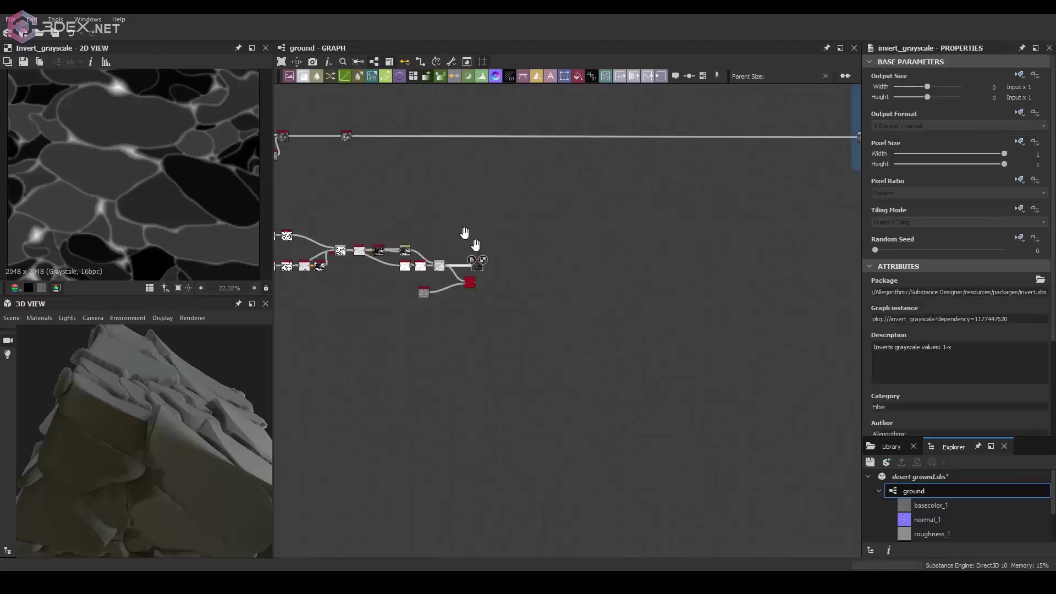
{"action": "left_click", "coordinate": [593, 327]}
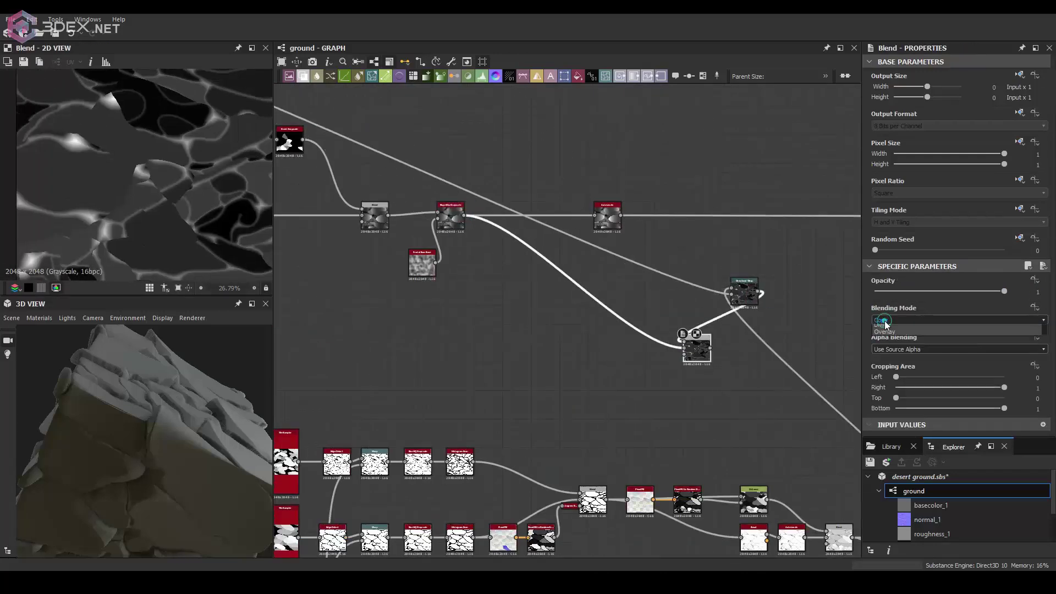
Switch the Blend to Subtract at about 0.08 opacity.
{"action": "left_click", "coordinate": [886, 324]}
{"action": "left_click", "coordinate": [886, 291]}
{"action": "left_click_drag", "start_coordinate": [190, 364], "coordinate": [156, 376]}
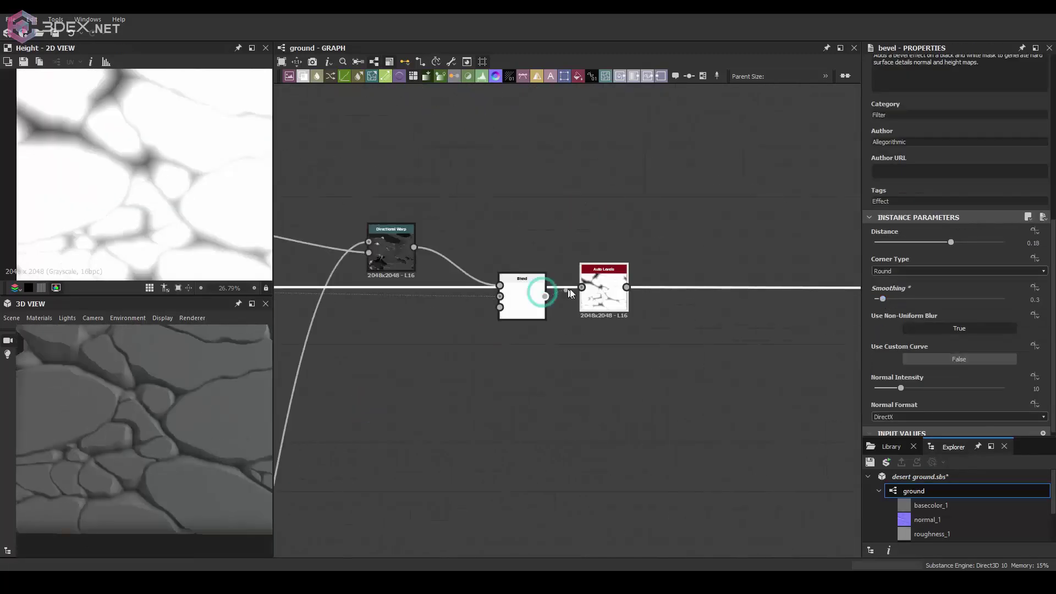
Connect the Blend into Auto Levels and lower the other blend opacity to 0.22.
{"action": "left_click_drag", "start_coordinate": [570, 293], "coordinate": [582, 287]}
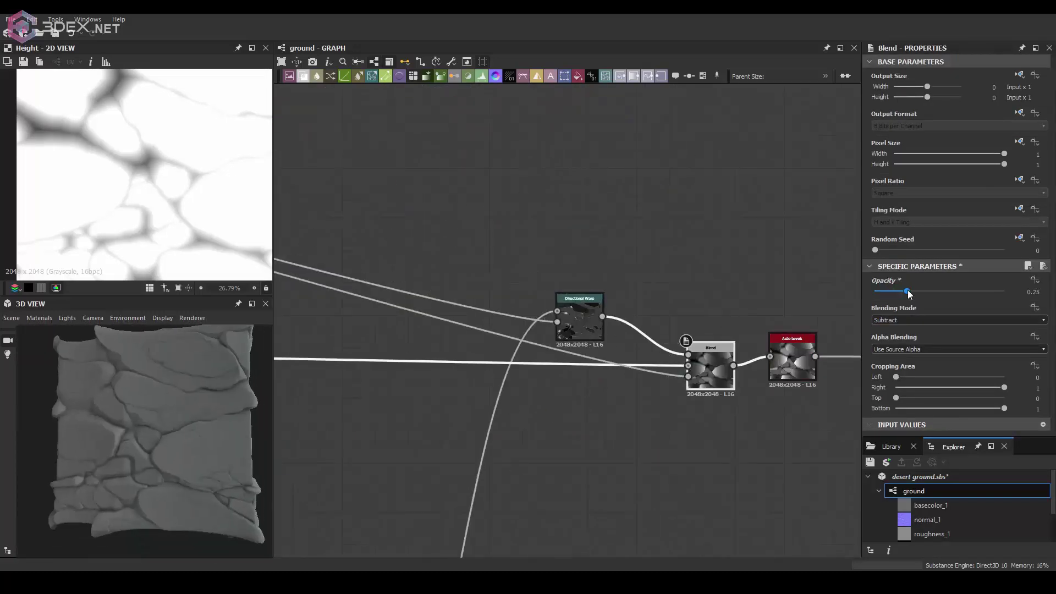
{"action": "left_click_drag", "start_coordinate": [909, 294], "coordinate": [907, 299]}
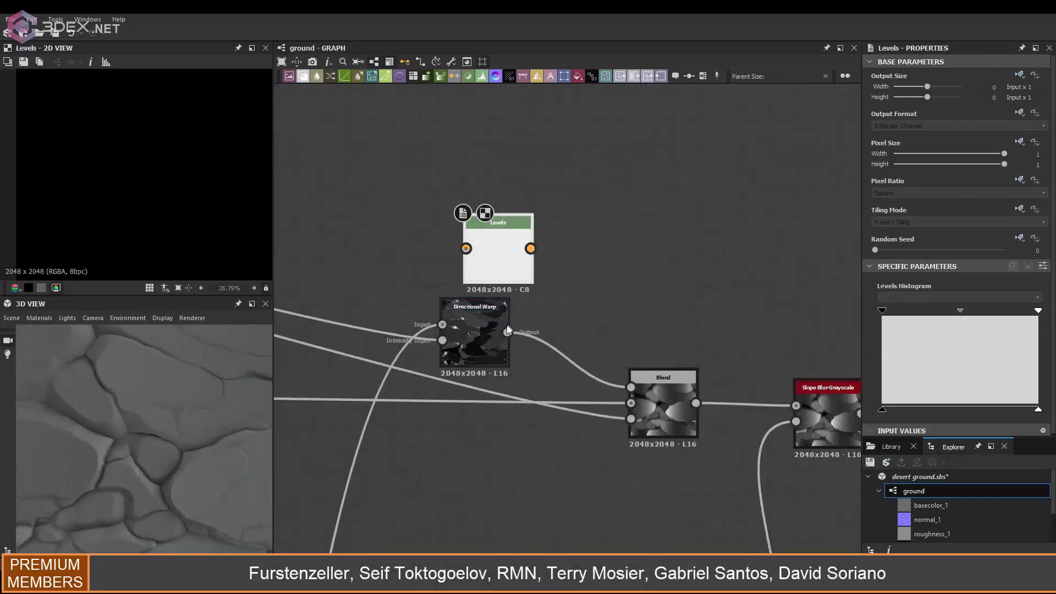
{"action": "scroll", "coordinate": [487, 381], "scroll_direction": "up", "scroll_amount": 5}
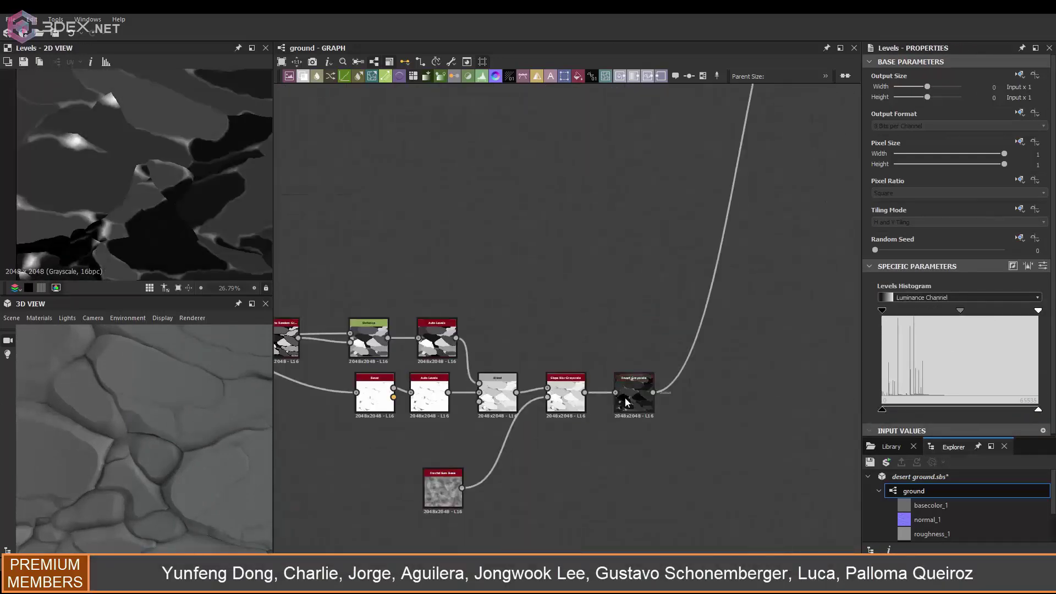
{"action": "double_click", "coordinate": [625, 402]}
{"action": "middle_click_drag", "start_coordinate": [463, 404], "coordinate": [392, 403]}
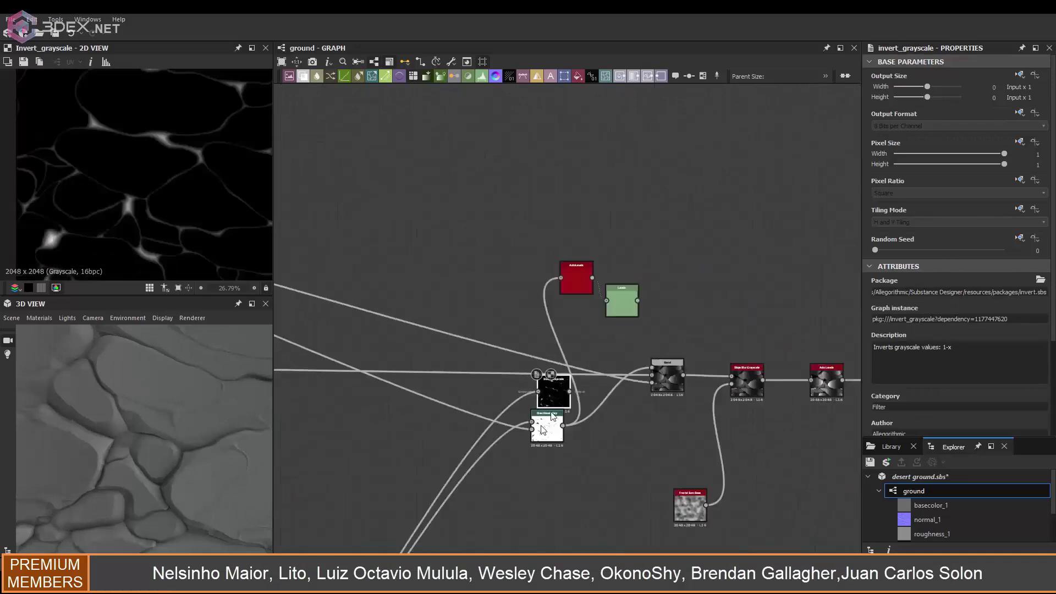
Set the crack-detail Blend opacity to 0.09.
{"action": "left_click", "coordinate": [806, 322]}
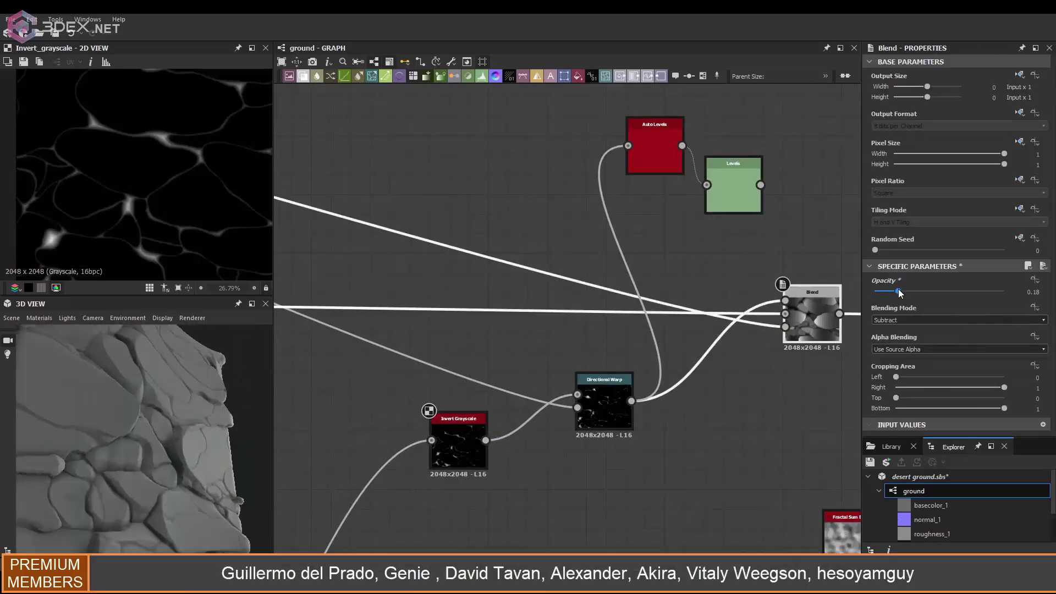
{"action": "scroll", "coordinate": [702, 343], "scroll_direction": "down", "scroll_amount": 2}
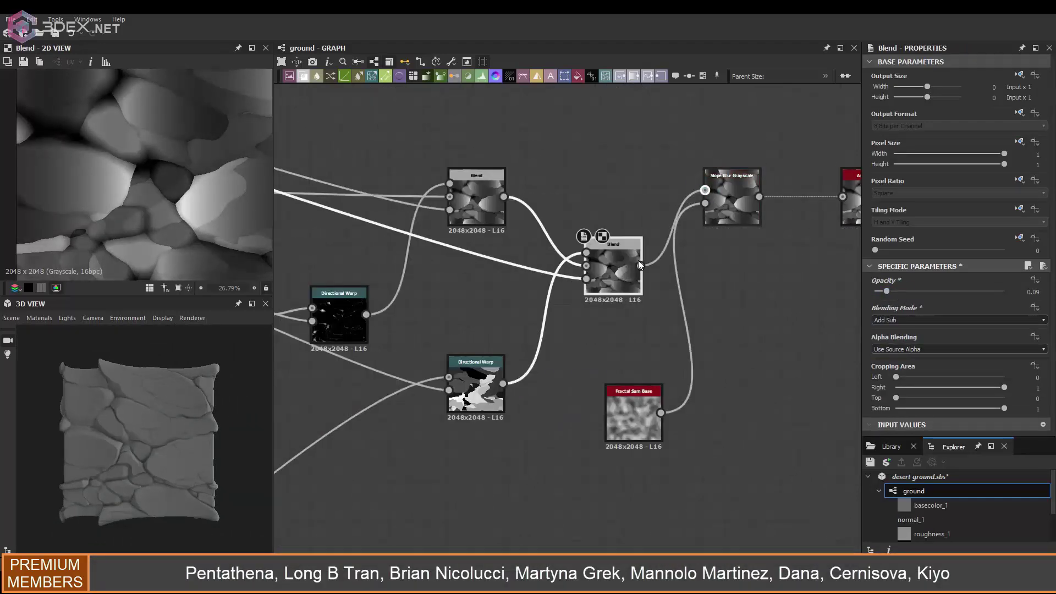
{"action": "left_click", "coordinate": [885, 292]}
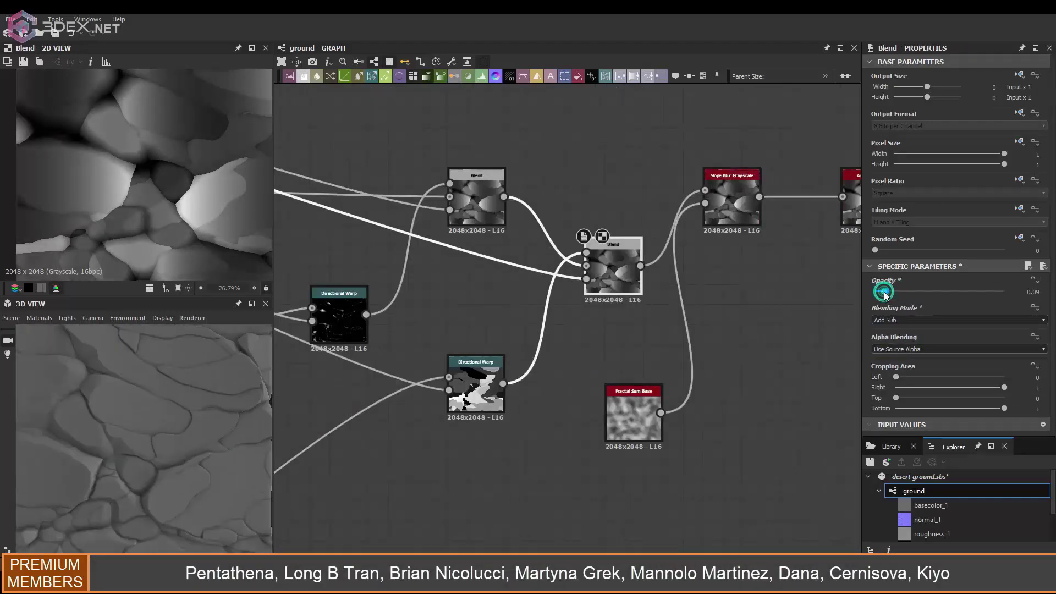
{"action": "left_click_drag", "start_coordinate": [172, 470], "coordinate": [175, 414]}
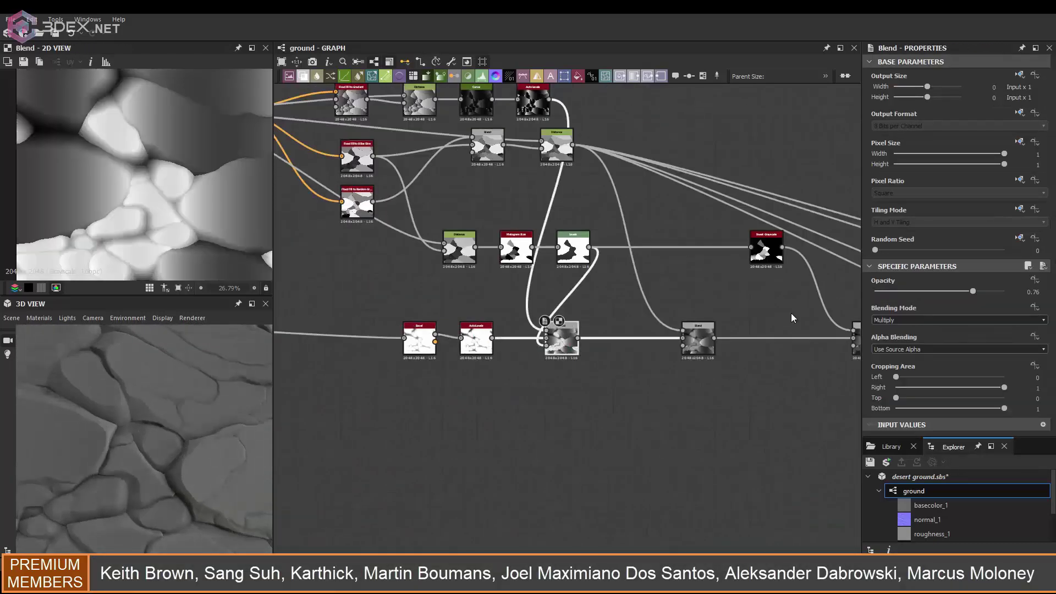
{"action": "middle_click_drag", "start_coordinate": [791, 318], "coordinate": [590, 323]}
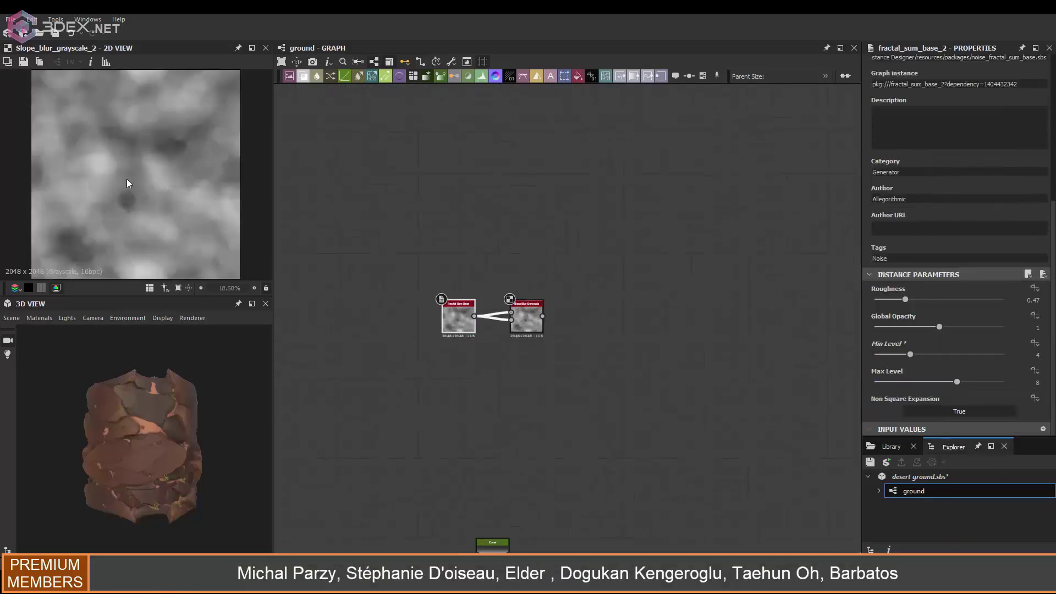
Add a Warp node after the Fractal Sum Base.
{"action": "key", "text": "space"}
{"action": "type", "text": "warp"}
{"action": "key", "text": "Return"}
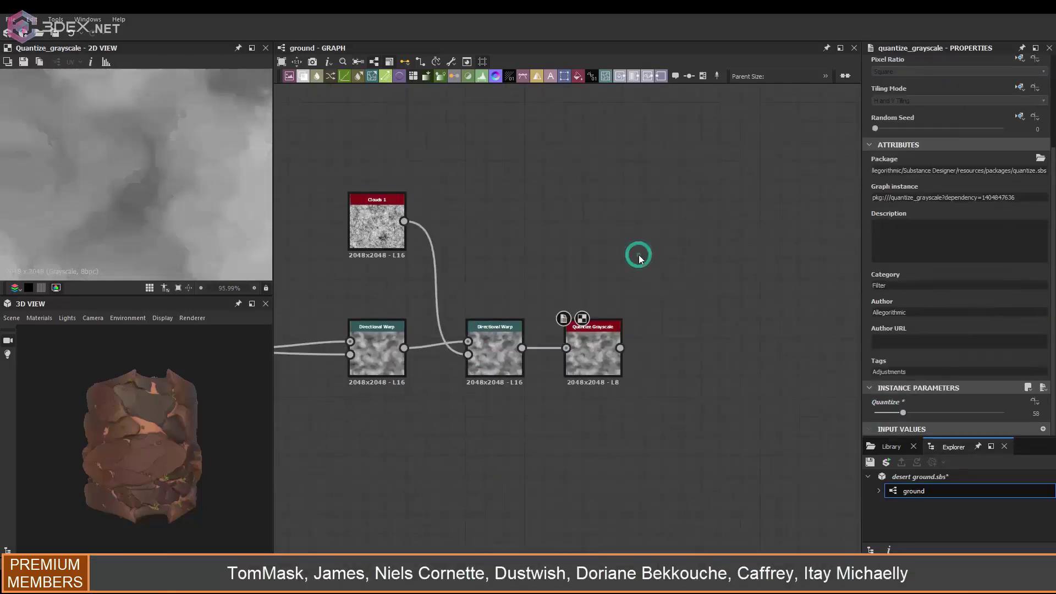
Lower the Vector Warp Grayscale intensity to 0.14.
{"action": "left_click", "coordinate": [563, 253]}
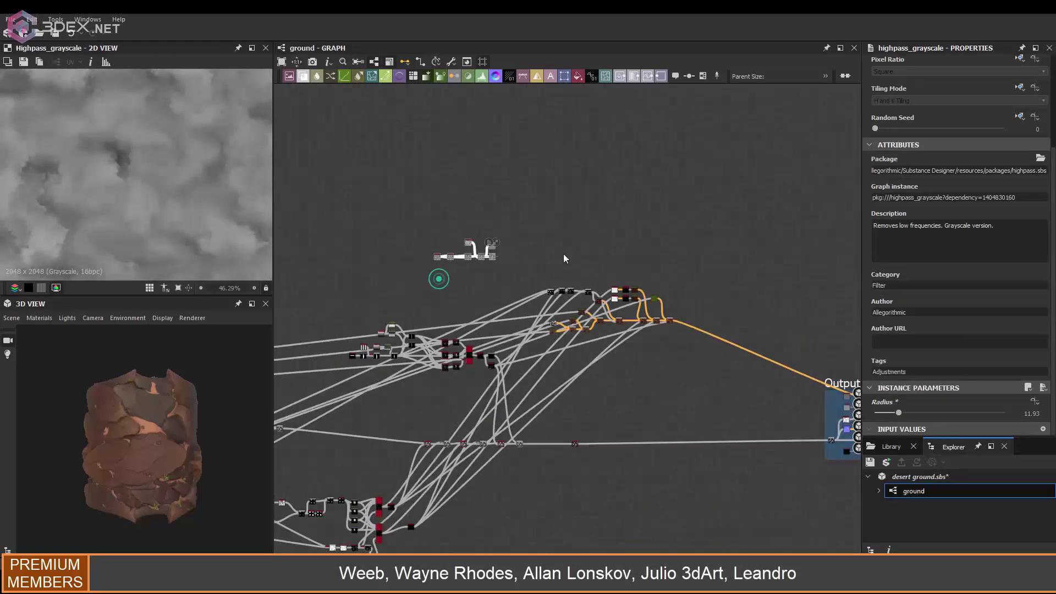
{"action": "scroll", "coordinate": [468, 211], "scroll_direction": "down", "scroll_amount": 3}
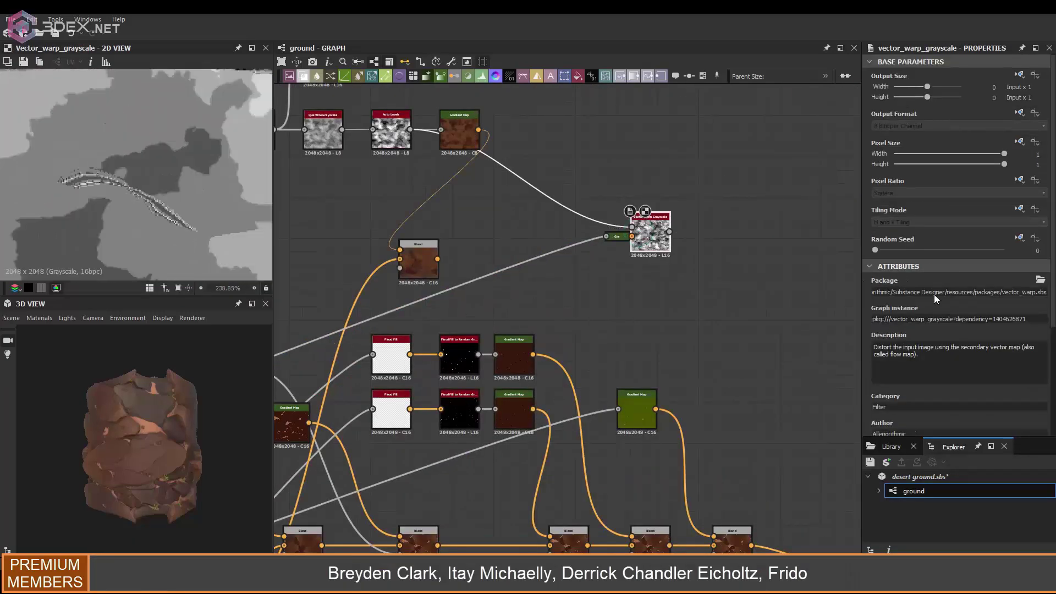
{"action": "left_click_drag", "start_coordinate": [1004, 384], "coordinate": [893, 384]}
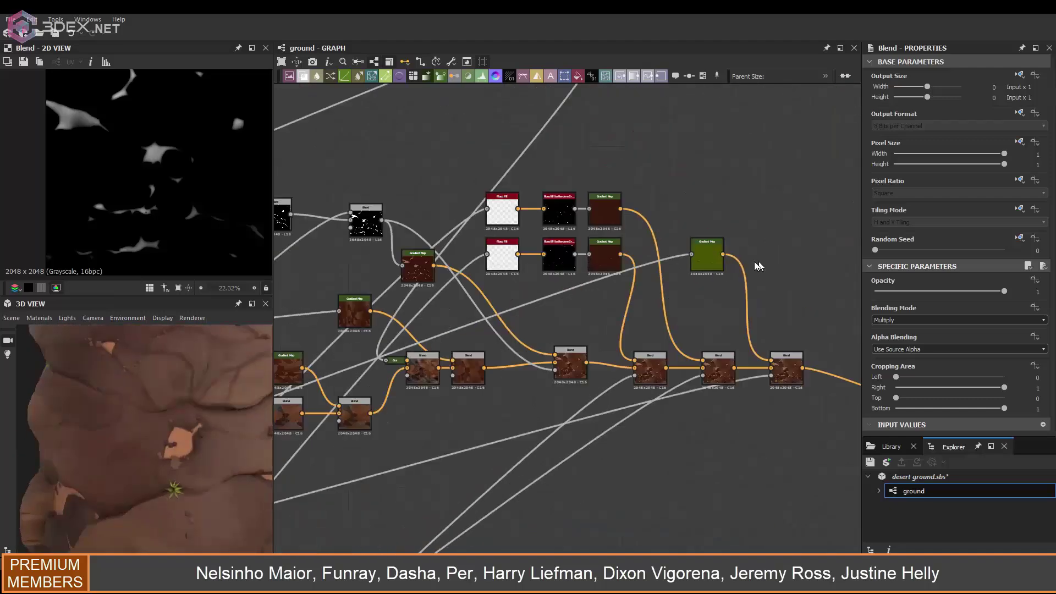
Chain Clouds 3 through Quantize Grayscale into a Gradient Map and retune its colour keys.
{"action": "key", "text": "space"}
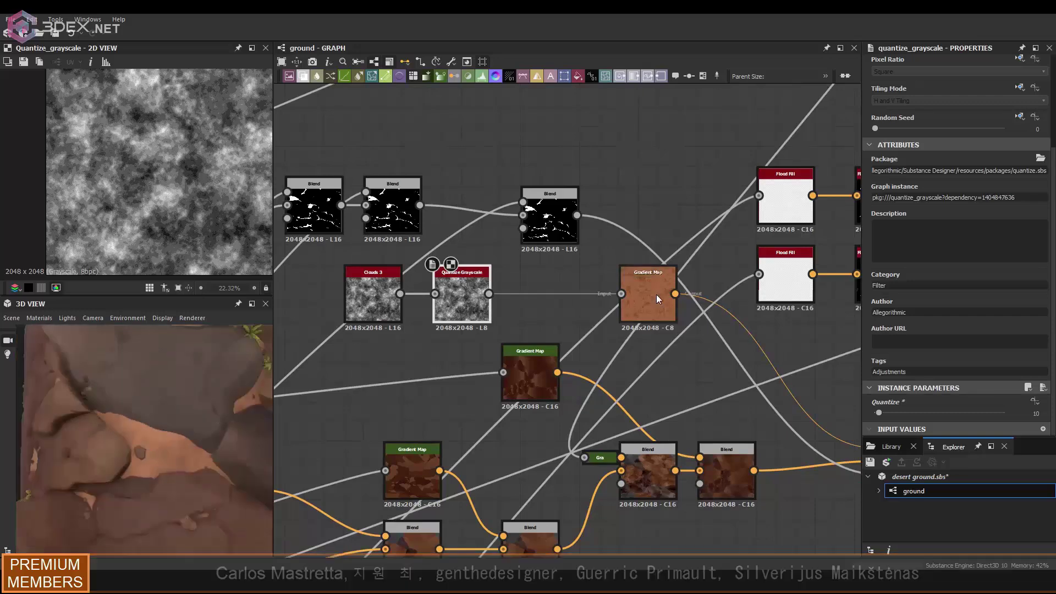
{"action": "left_click", "coordinate": [655, 296]}
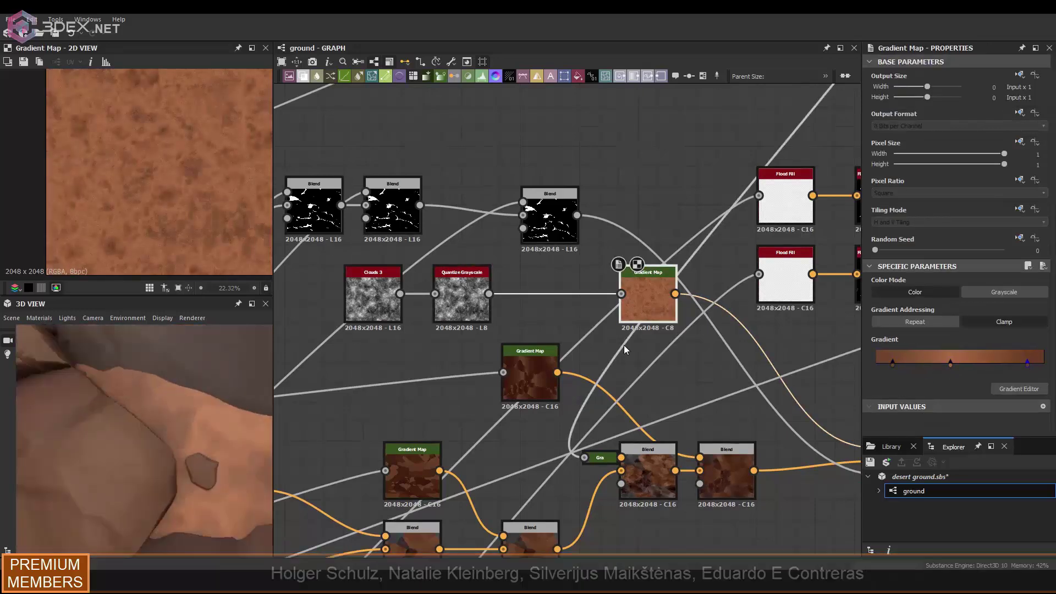
{"action": "scroll", "coordinate": [199, 414], "scroll_direction": "down", "scroll_amount": 5}
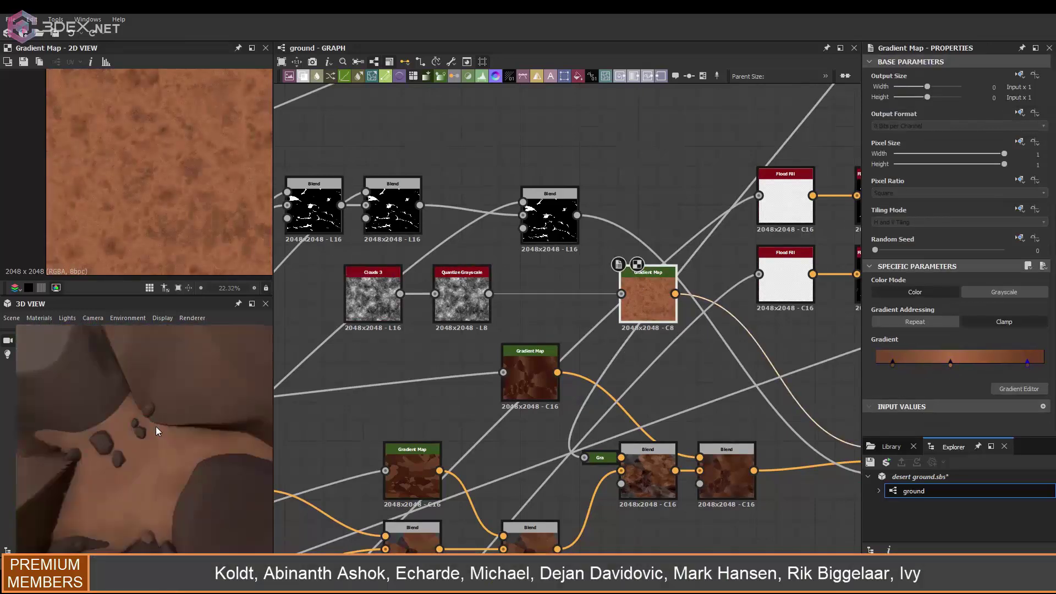
{"action": "double_click", "coordinate": [1029, 368]}
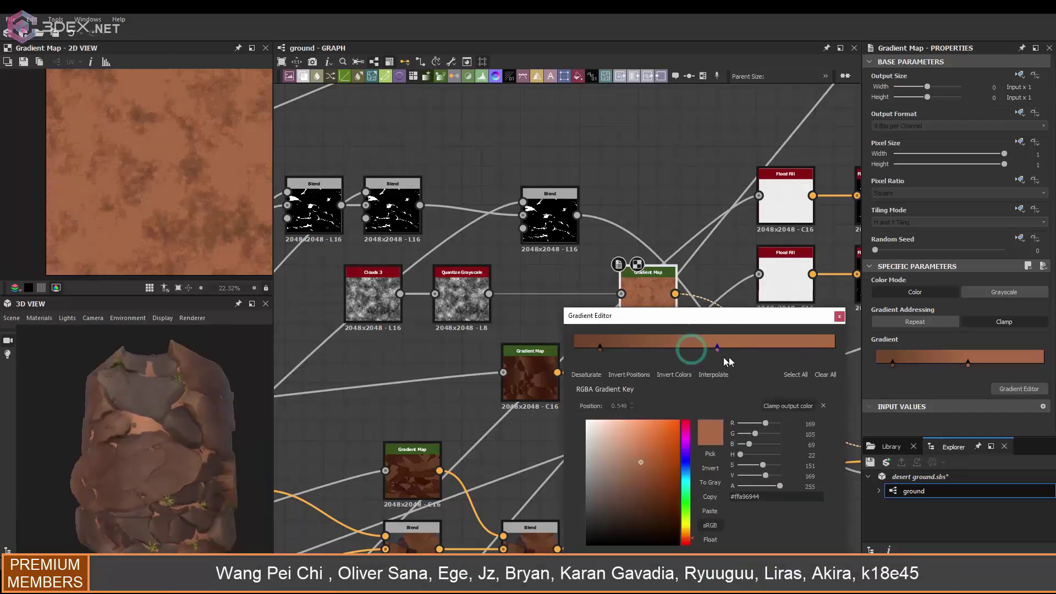
{"action": "scroll", "coordinate": [229, 419], "scroll_direction": "up", "scroll_amount": 5}
{"action": "scroll", "coordinate": [584, 392], "scroll_direction": "down", "scroll_amount": 5}
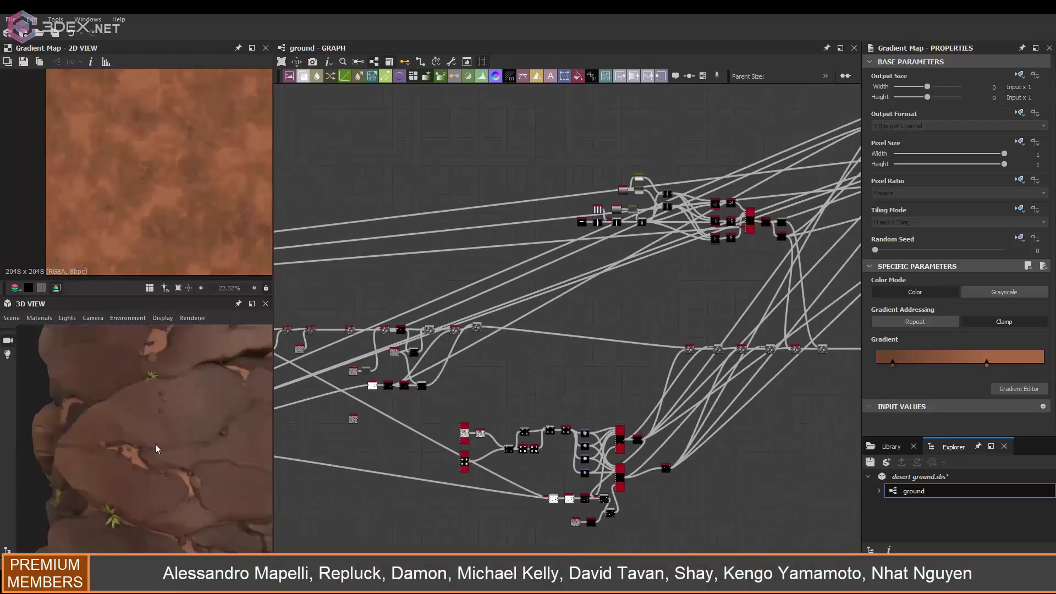
{"action": "scroll", "coordinate": [469, 306], "scroll_direction": "up", "scroll_amount": 2}
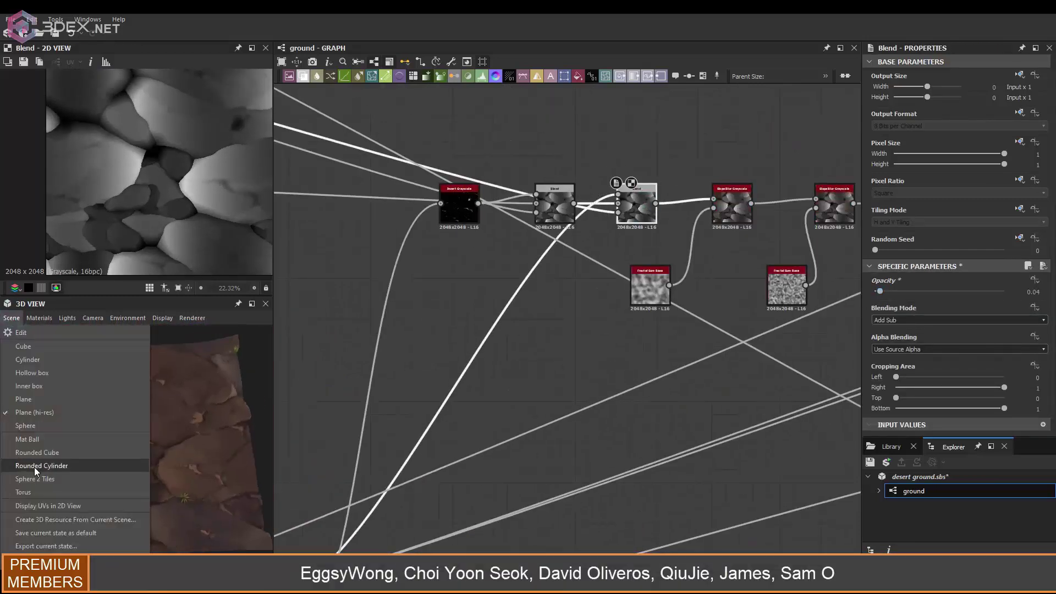
Preview on a cylinder mesh and add a Levels node after the cracks Blend, darkening its range.
{"action": "left_click", "coordinate": [34, 467]}
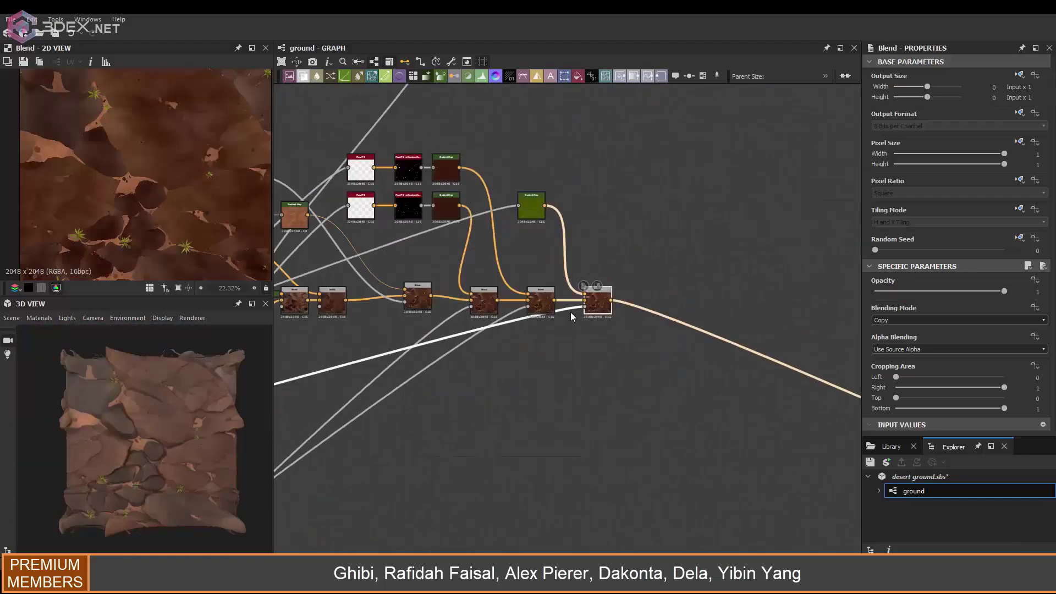
{"action": "key", "text": "space"}
{"action": "left_click", "coordinate": [553, 342]}
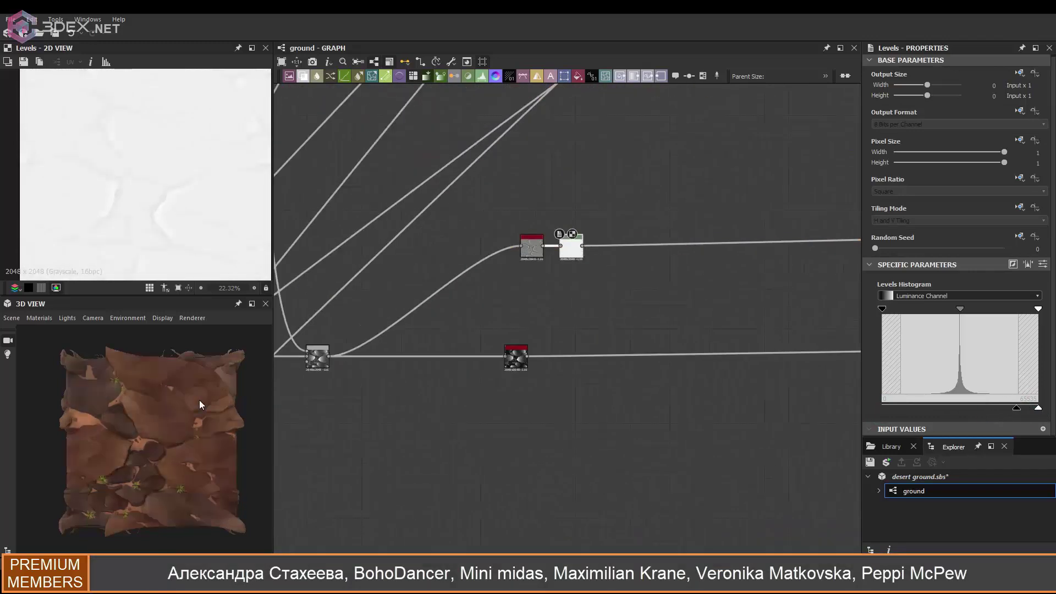
{"action": "scroll", "coordinate": [199, 400], "scroll_direction": "up", "scroll_amount": 5}
{"action": "scroll", "coordinate": [204, 415], "scroll_direction": "up", "scroll_amount": 3}
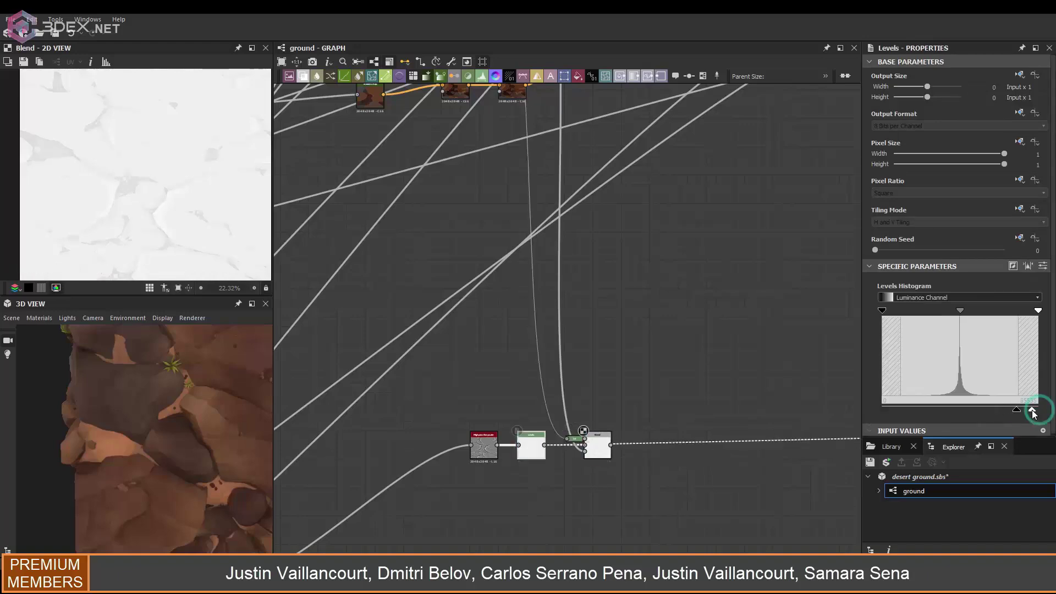
{"action": "left_click_drag", "start_coordinate": [1033, 414], "coordinate": [1011, 413]}
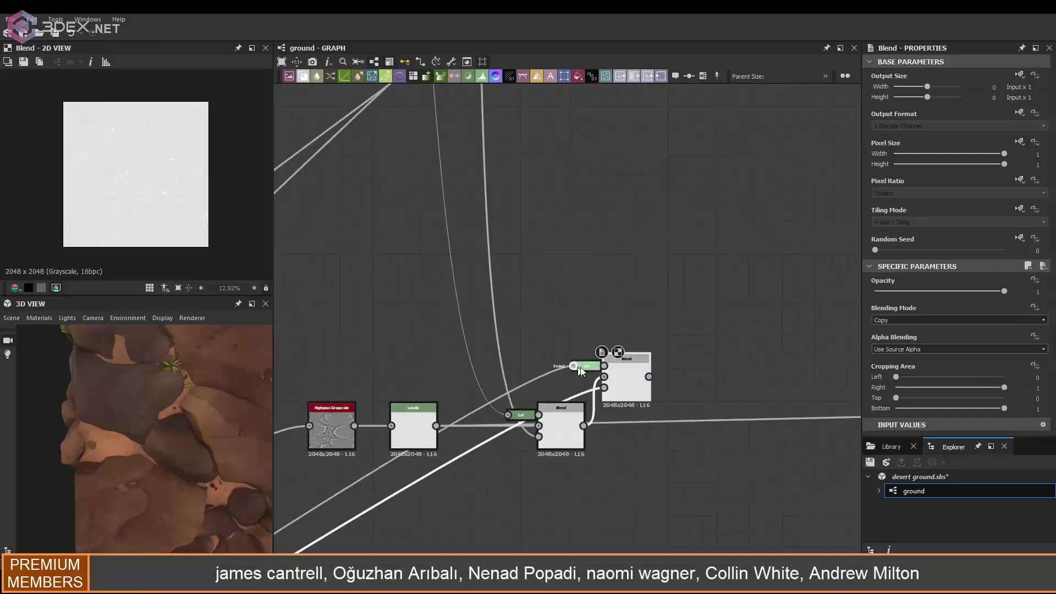
{"action": "left_click_drag", "start_coordinate": [1038, 410], "coordinate": [1029, 411]}
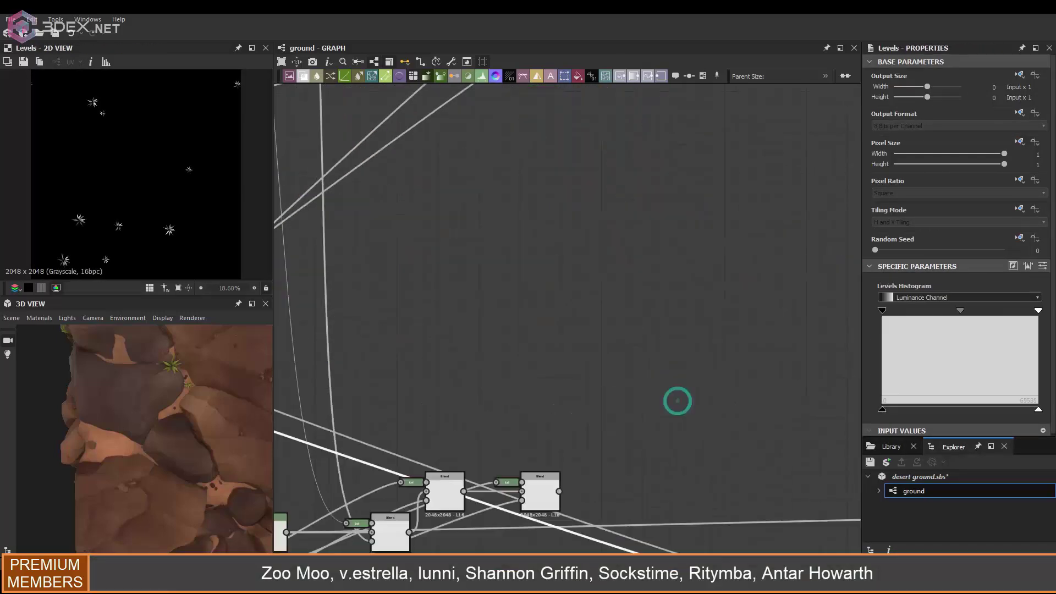
{"action": "left_click", "coordinate": [620, 459]}
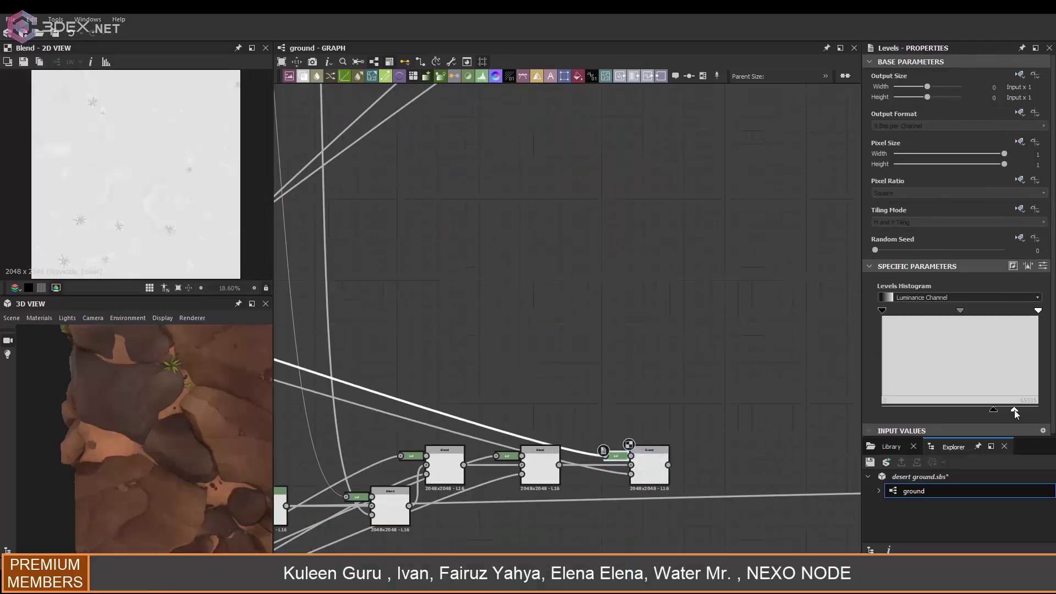
Set the HBAO node's Height Depth to 0.12 and Radius to 0.18.
{"action": "scroll", "coordinate": [532, 326], "scroll_direction": "down", "scroll_amount": 5}
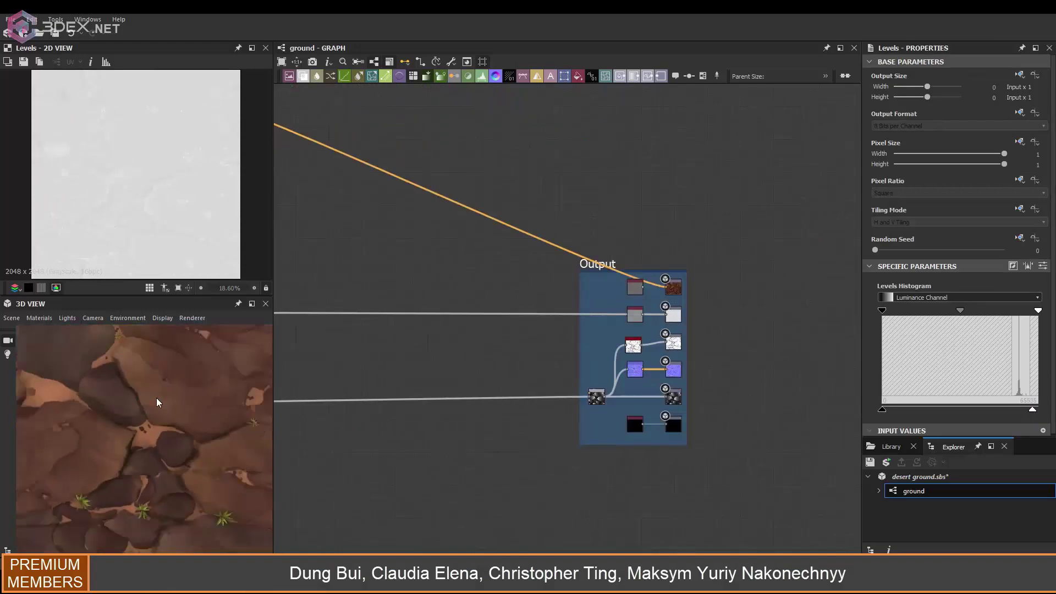
{"action": "scroll", "coordinate": [633, 408], "scroll_direction": "up", "scroll_amount": 3}
{"action": "left_click", "coordinate": [553, 324]}
{"action": "scroll", "coordinate": [879, 371], "scroll_direction": "down", "scroll_amount": 4}
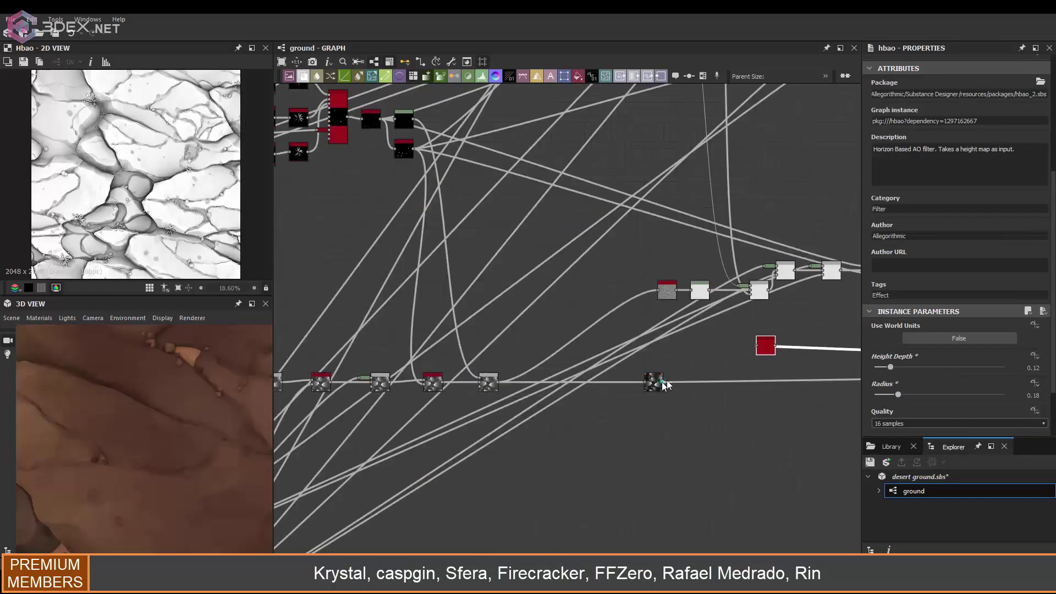
Add a Quantize Grayscale after the Blend and a Transformation 2D after the Directional Warp.
{"action": "double_click", "coordinate": [487, 408]}
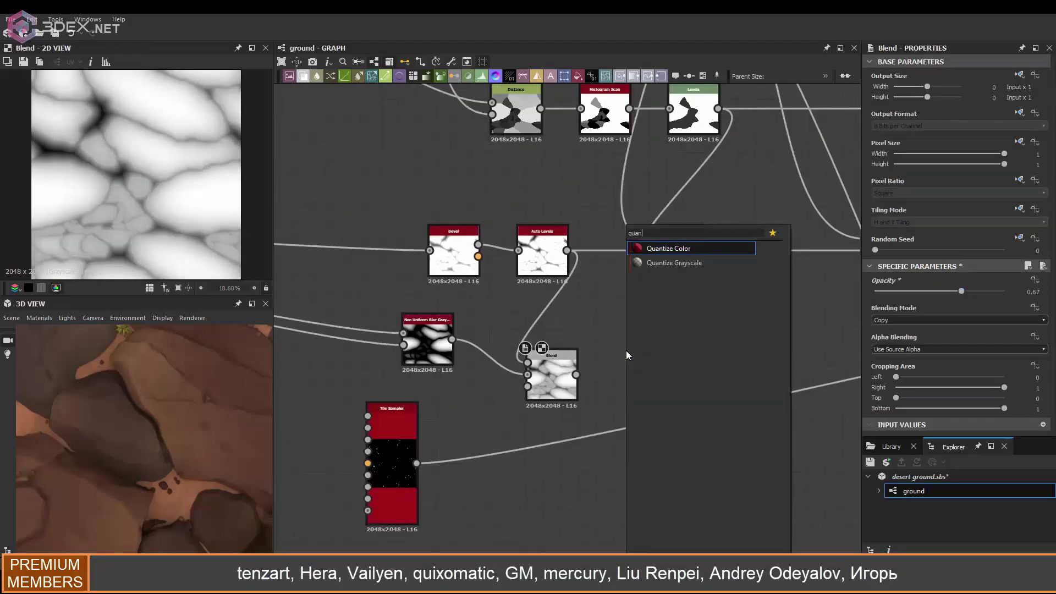
{"action": "left_click", "coordinate": [674, 262]}
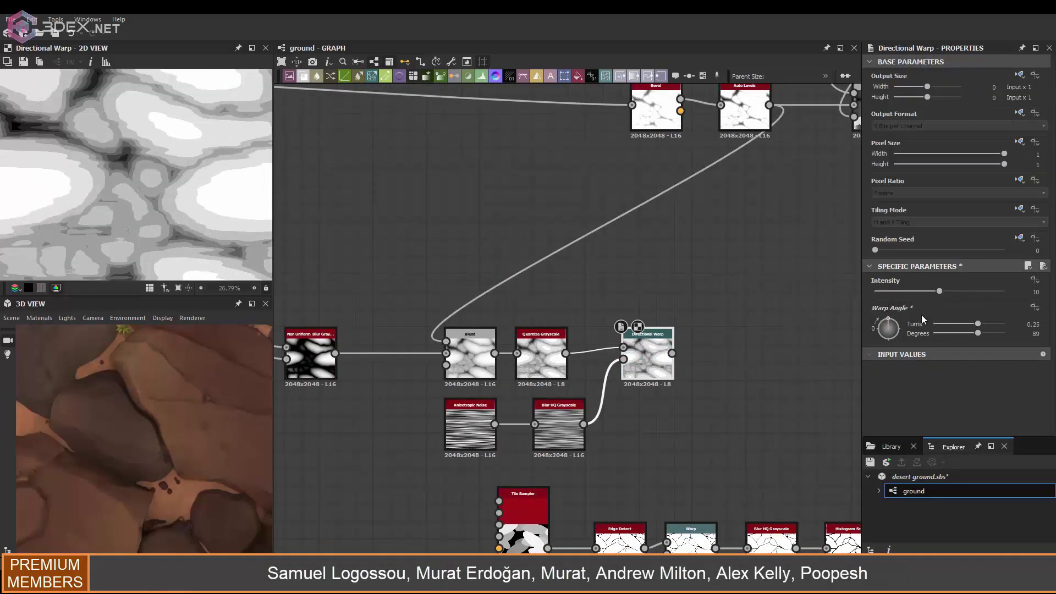
{"action": "key", "text": "space"}
{"action": "left_click", "coordinate": [721, 484]}
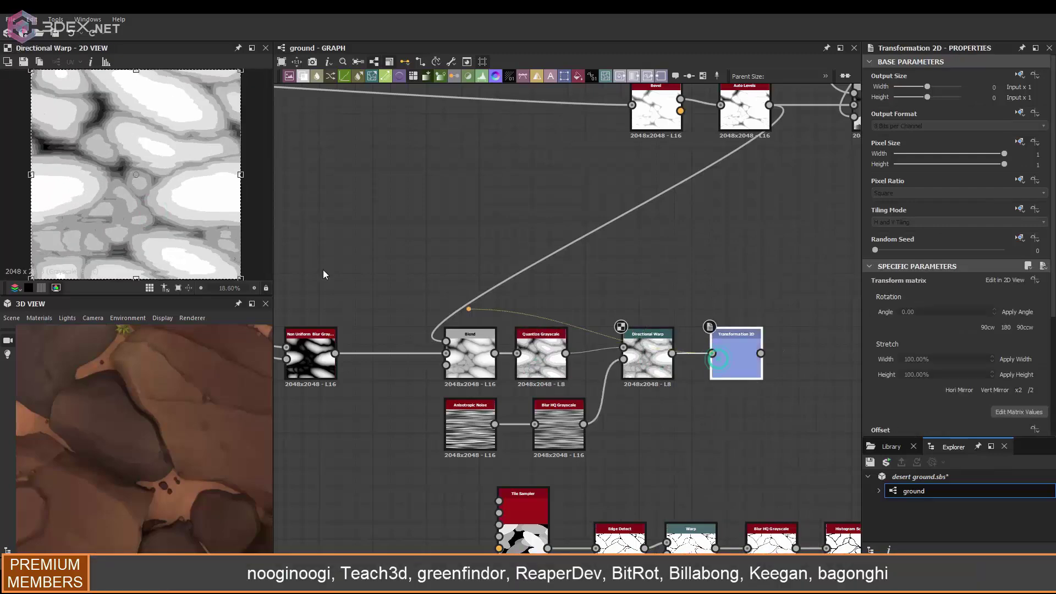
{"action": "double_click", "coordinate": [736, 355]}
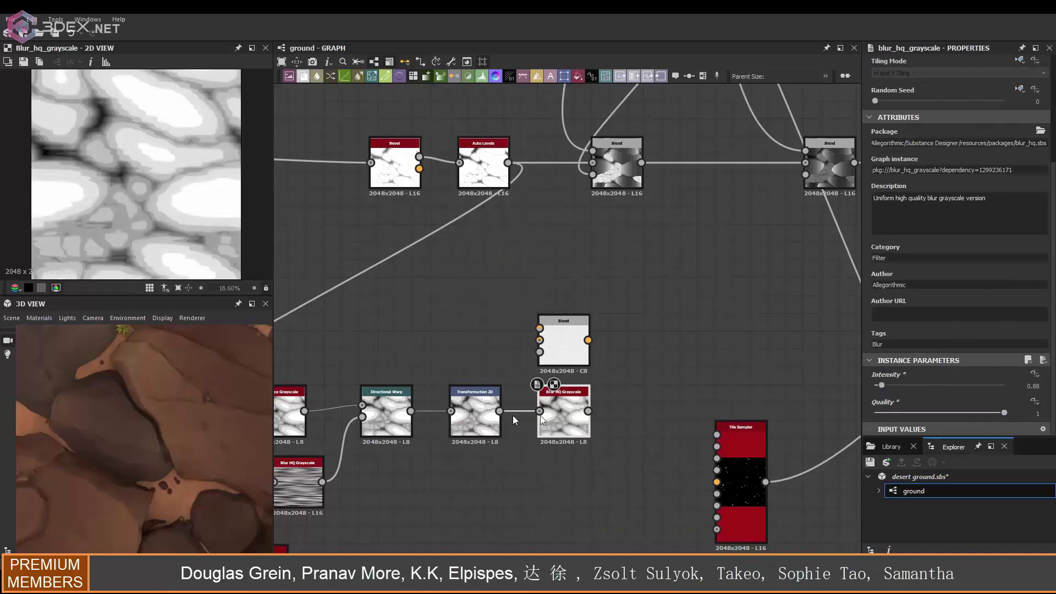
Feed Fractal Sum Base into the Slope Blur's second input and tune its noise.
{"action": "left_click_drag", "start_coordinate": [602, 368], "coordinate": [651, 289]}
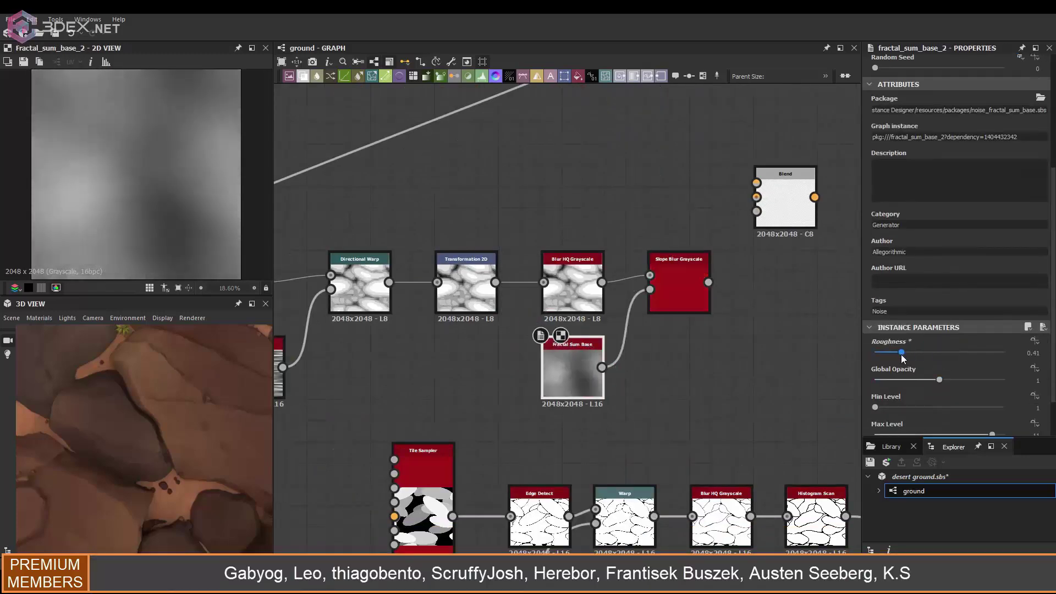
{"action": "double_click", "coordinate": [678, 286]}
{"action": "left_click", "coordinate": [572, 369]}
{"action": "scroll", "coordinate": [171, 178], "scroll_direction": "up", "scroll_amount": 5}
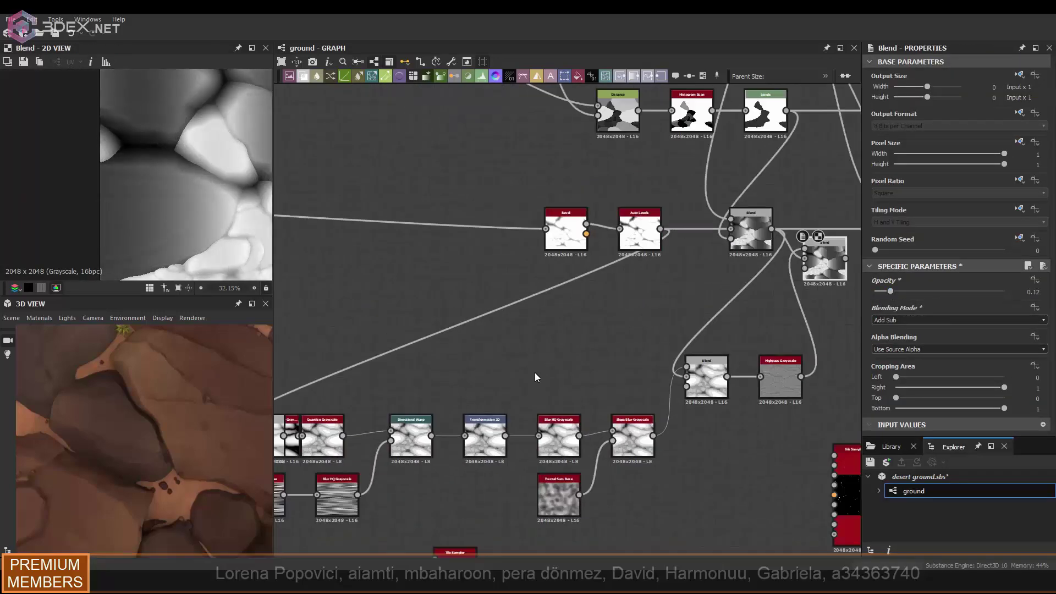
Add an Invert Grayscale node beside the blend nodes.
{"action": "middle_click_drag", "start_coordinate": [535, 377], "coordinate": [394, 406]}
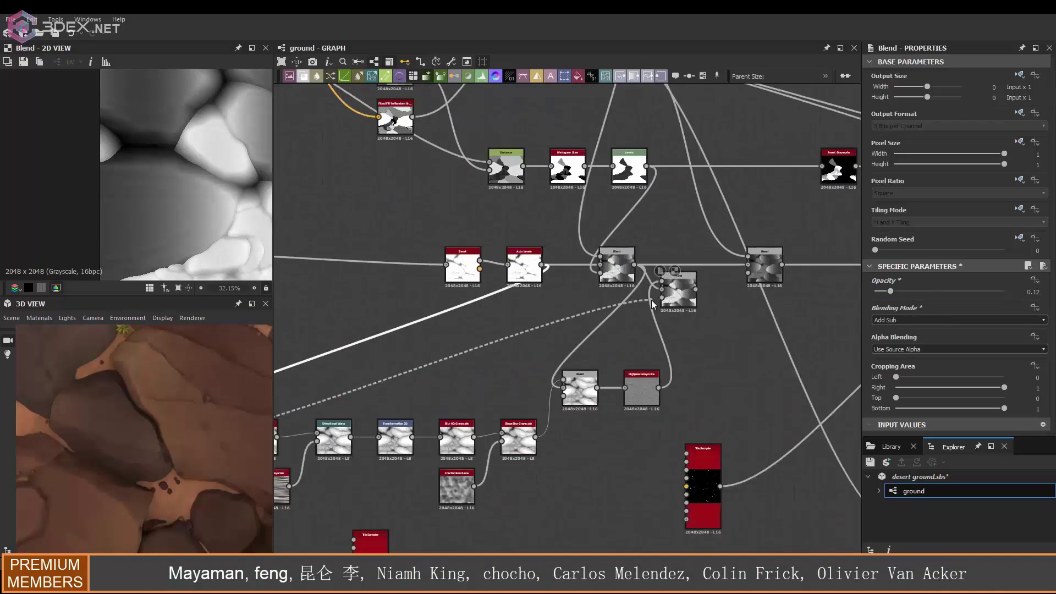
{"action": "key", "text": "space"}
{"action": "left_click", "coordinate": [550, 244]}
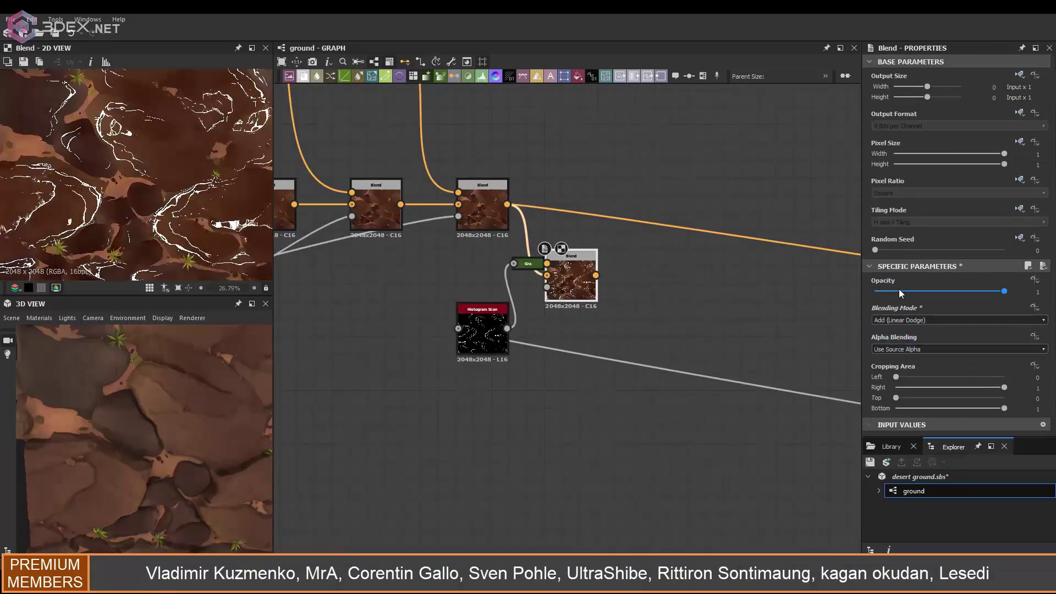
Lower the highlight blend opacity to 0.04 and set the Histogram Scan position to 0.02.
{"action": "left_click_drag", "start_coordinate": [900, 294], "coordinate": [880, 292]}
{"action": "scroll", "coordinate": [474, 190], "scroll_direction": "down", "scroll_amount": 5}
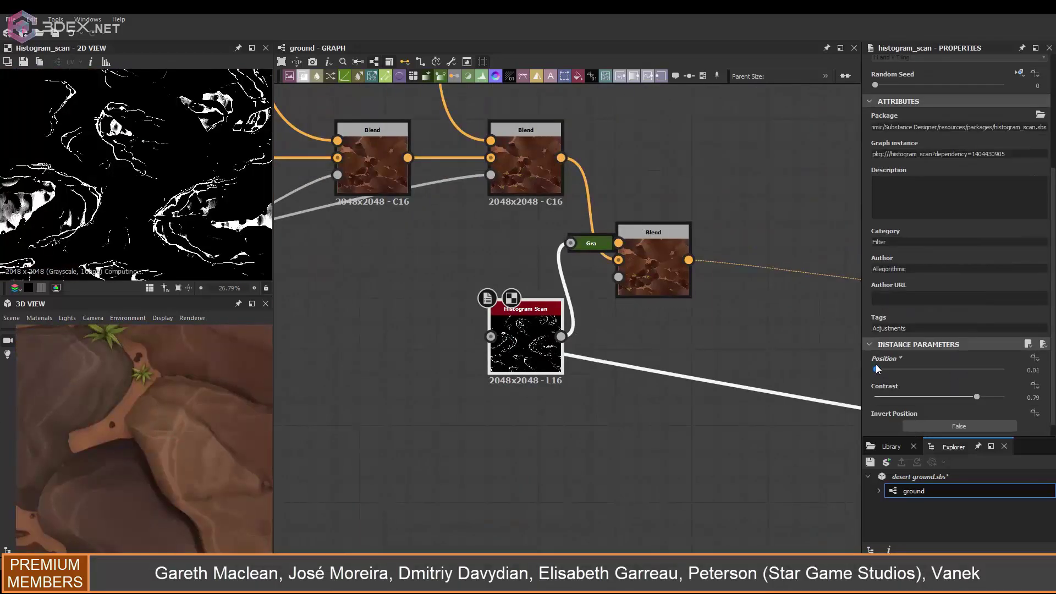
{"action": "left_click_drag", "start_coordinate": [877, 369], "coordinate": [879, 369]}
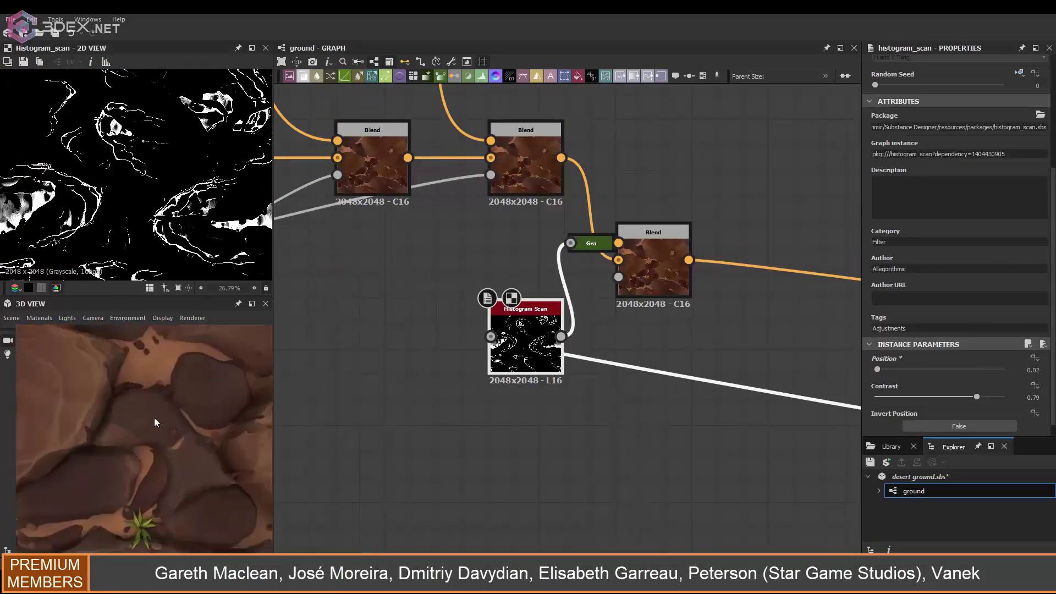
{"action": "left_click_drag", "start_coordinate": [155, 421], "coordinate": [158, 438]}
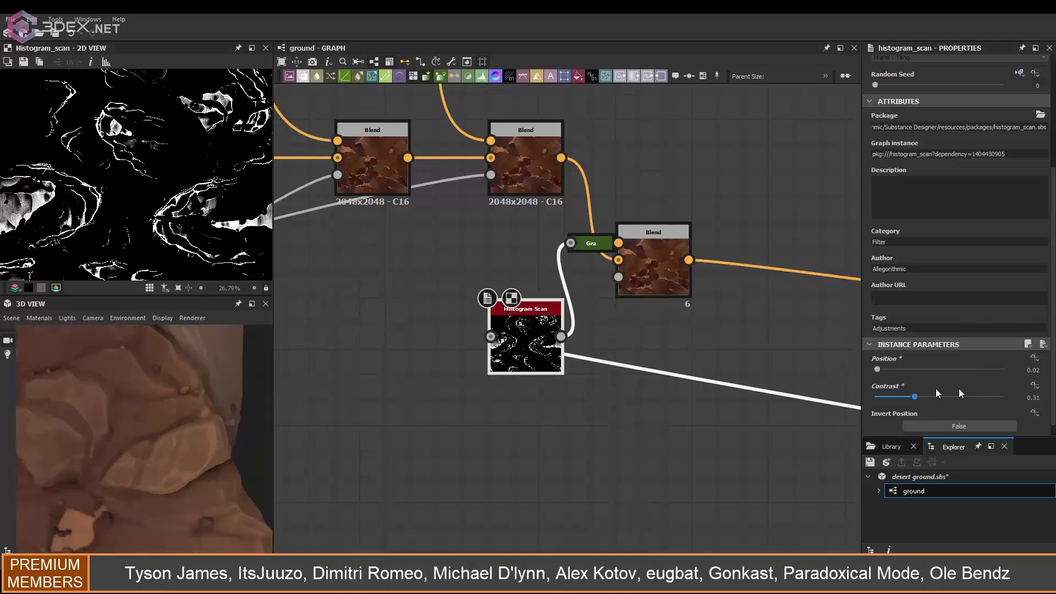
{"action": "mouse_move", "coordinate": [195, 422]}
{"action": "left_mouse_down"}
{"action": "mouse_move", "coordinate": [176, 400]}
{"action": "mouse_move", "coordinate": [186, 458]}
{"action": "mouse_move", "coordinate": [164, 383]}
{"action": "mouse_move", "coordinate": [142, 430]}
{"action": "left_mouse_up"}
{"action": "scroll", "coordinate": [482, 276], "scroll_direction": "down", "scroll_amount": 3}
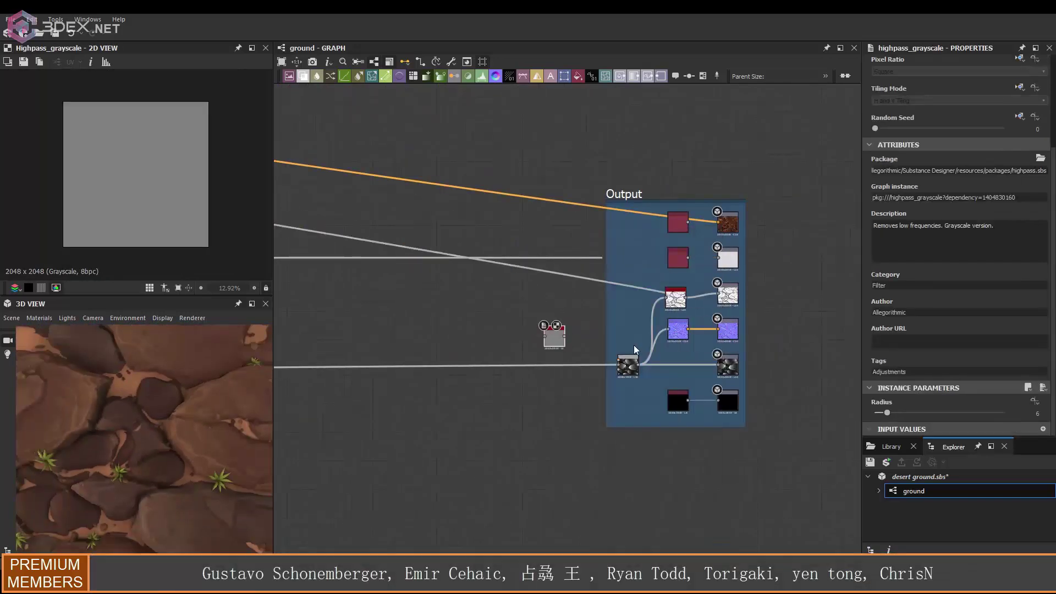
Build the AO mask with an HBAO node from the Highpass and adjust its Histogram Scan position.
{"action": "left_click", "coordinate": [565, 321]}
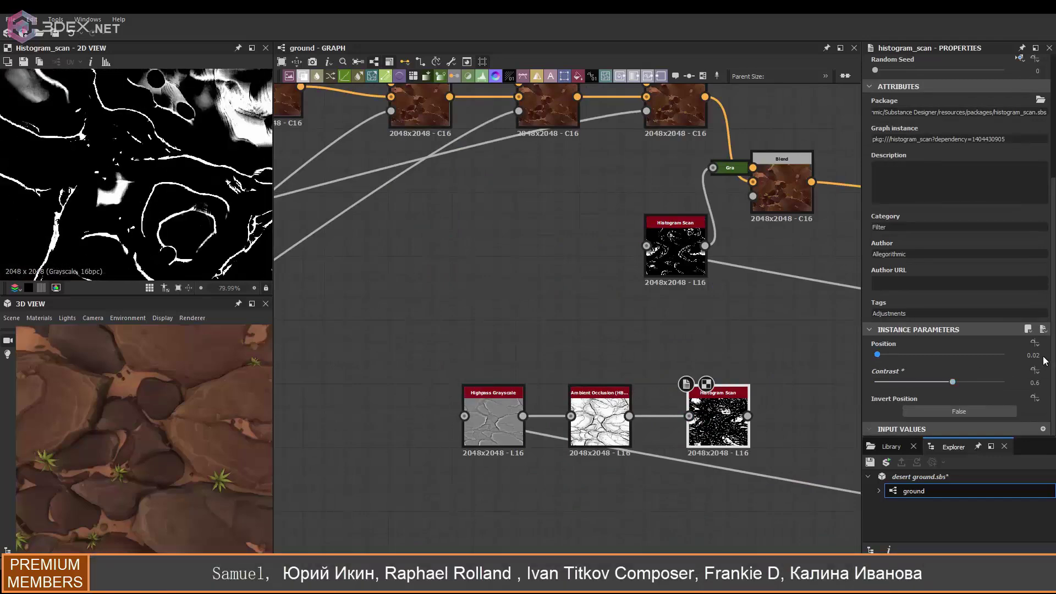
{"action": "left_click", "coordinate": [493, 423]}
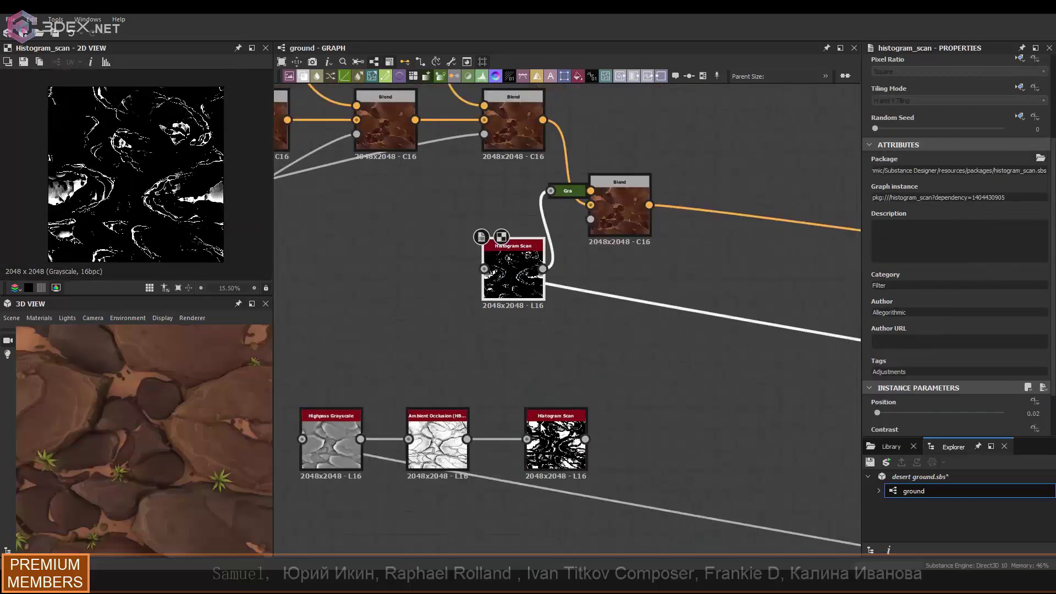
{"action": "left_click", "coordinate": [1045, 416]}
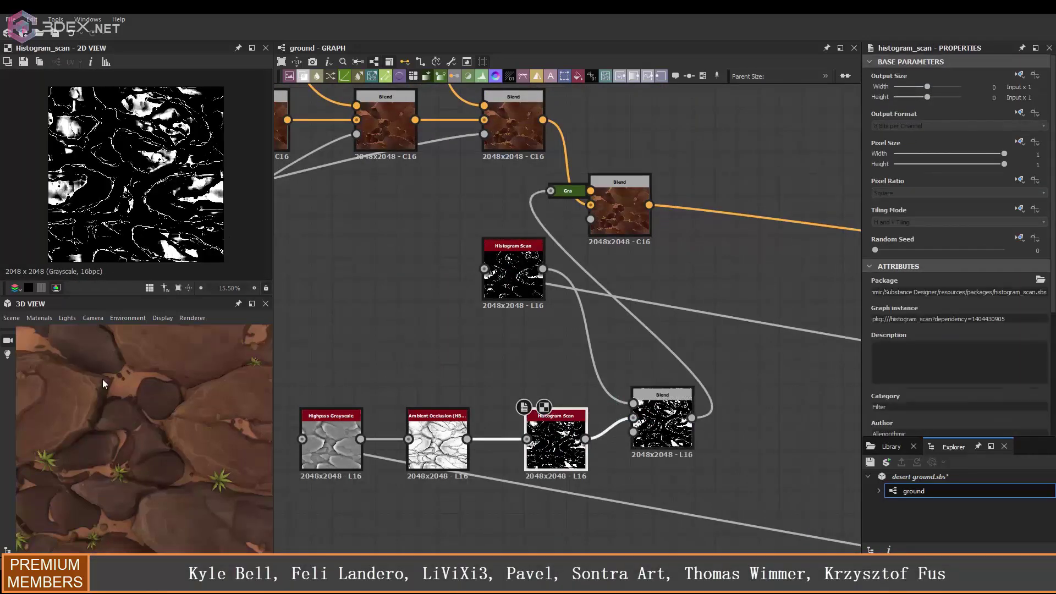
{"action": "scroll", "coordinate": [187, 471], "scroll_direction": "down", "scroll_amount": 5}
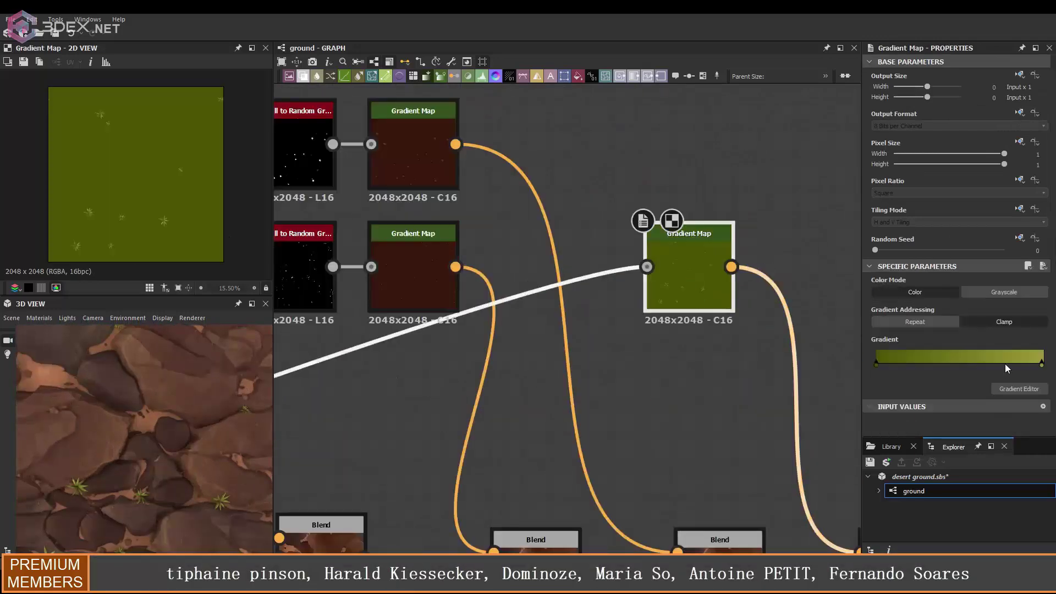
Desaturate the grass Gradient Map toward a duller olive and move its right key inward.
{"action": "left_click_drag", "start_coordinate": [652, 465], "coordinate": [639, 465]}
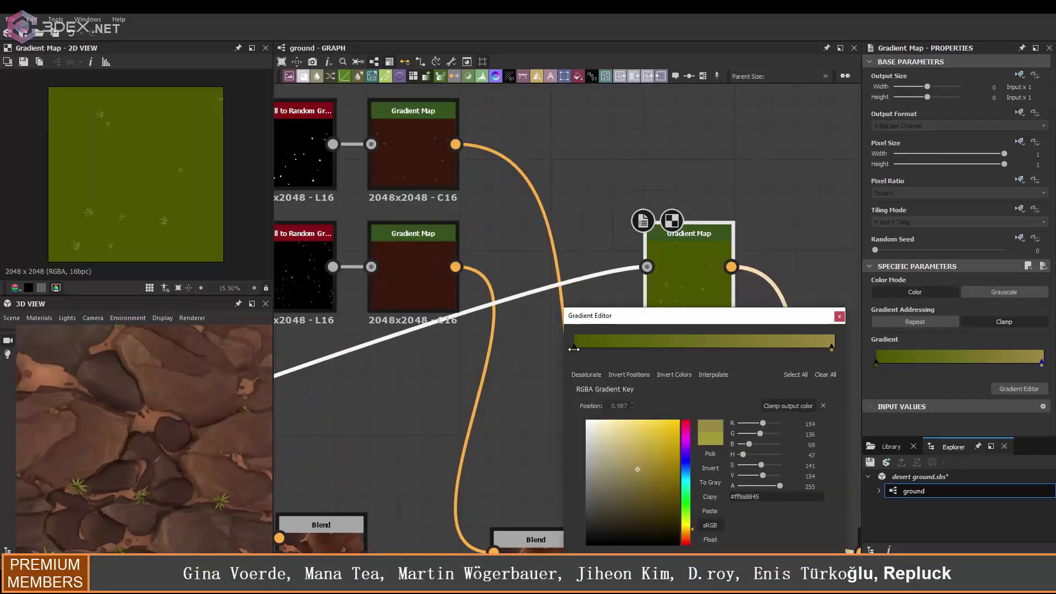
{"action": "left_click_drag", "start_coordinate": [831, 348], "coordinate": [734, 350]}
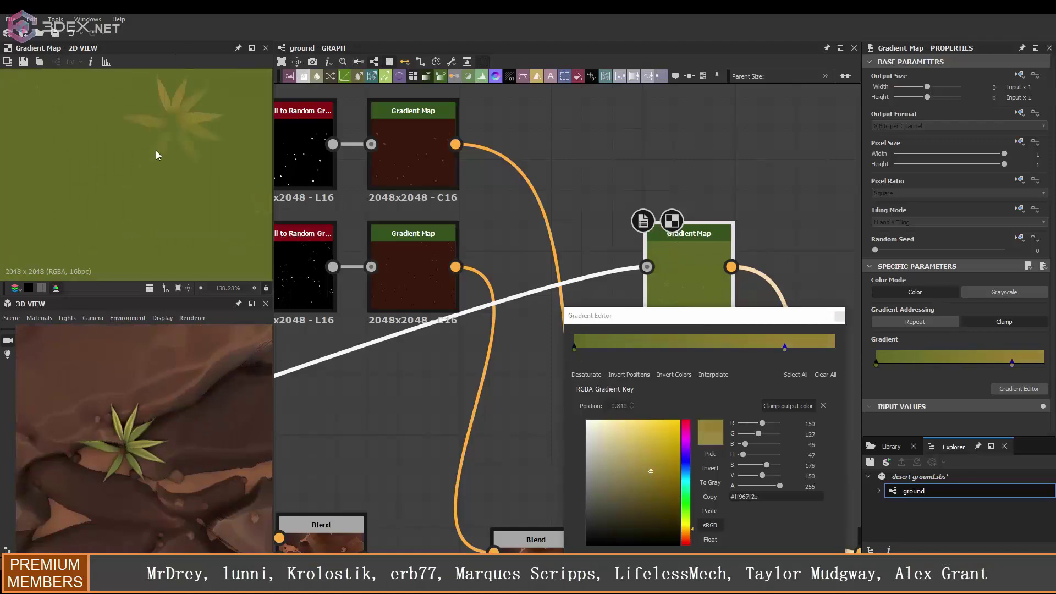
{"action": "left_click_drag", "start_coordinate": [763, 464], "coordinate": [763, 465]}
{"action": "scroll", "coordinate": [192, 436], "scroll_direction": "down", "scroll_amount": 3}
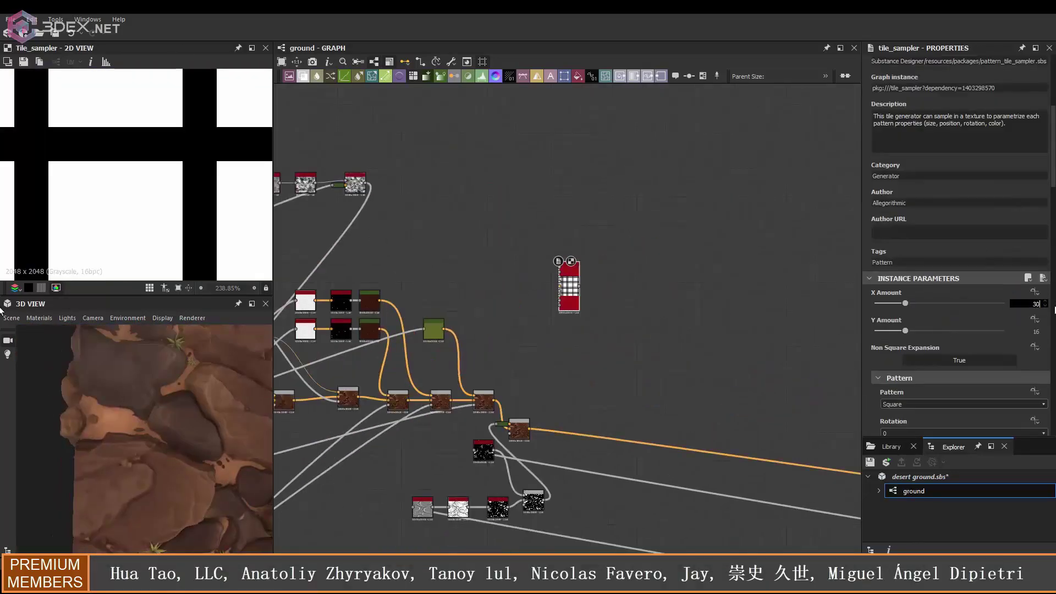
Switch the Tile Sampler pattern to Disc and blend its speckles into the base colour.
{"action": "left_click", "coordinate": [892, 429]}
{"action": "scroll", "coordinate": [893, 418], "scroll_direction": "down", "scroll_amount": 5}
{"action": "scroll", "coordinate": [894, 402], "scroll_direction": "down", "scroll_amount": 4}
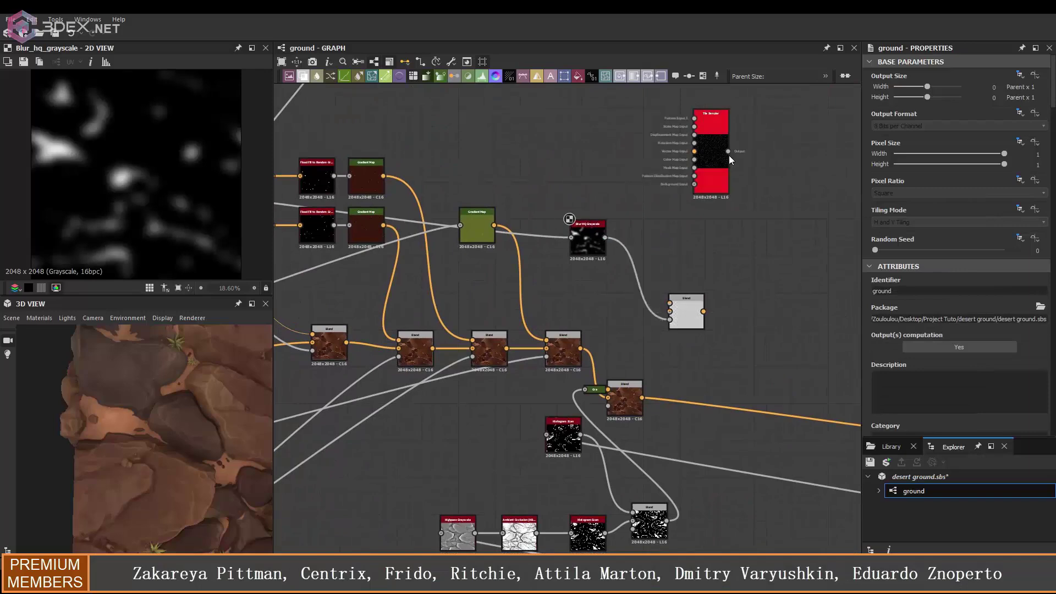
{"action": "left_click_drag", "start_coordinate": [728, 151], "coordinate": [670, 312]}
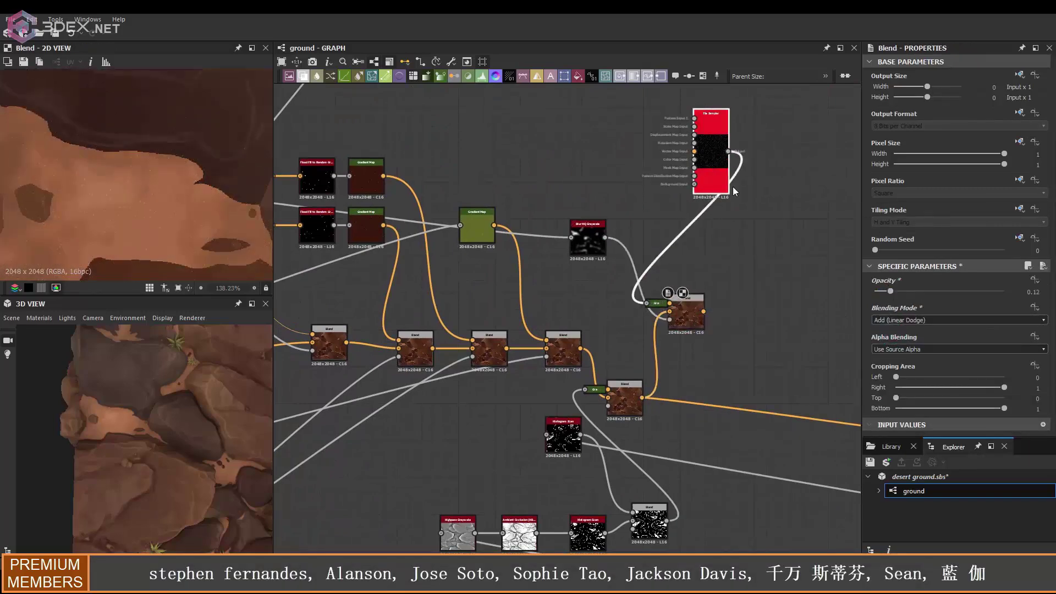
{"action": "left_click", "coordinate": [725, 186]}
{"action": "scroll", "coordinate": [152, 421], "scroll_direction": "up", "scroll_amount": 3}
{"action": "scroll", "coordinate": [154, 416], "scroll_direction": "up", "scroll_amount": 2}
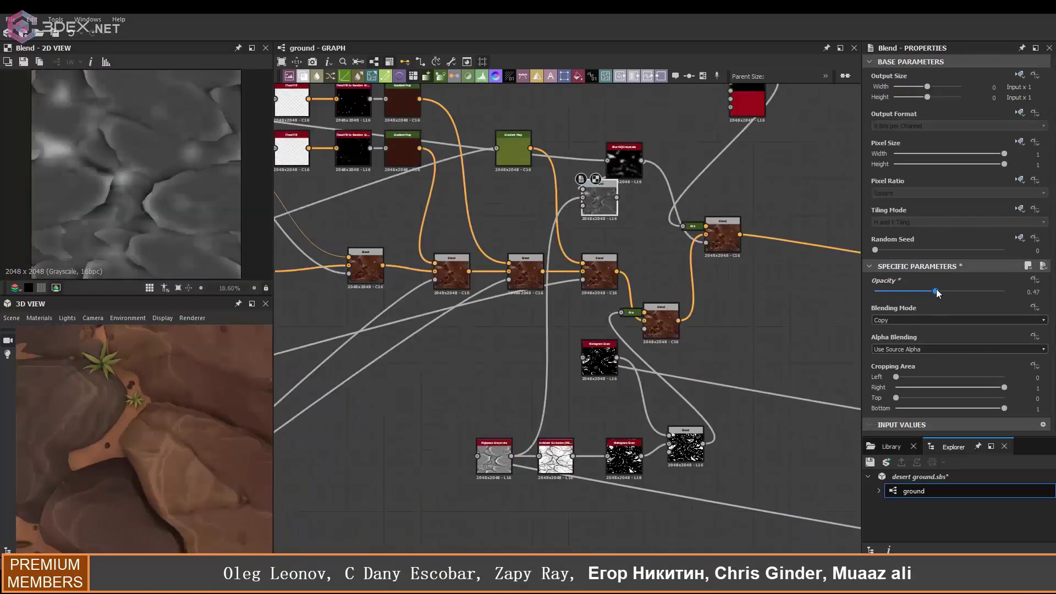
Set the speckle Add blend opacity to 0.21, masked by the Histogram Scan.
{"action": "left_click", "coordinate": [667, 330]}
{"action": "scroll", "coordinate": [154, 419], "scroll_direction": "up", "scroll_amount": 3}
{"action": "left_click", "coordinate": [704, 384]}
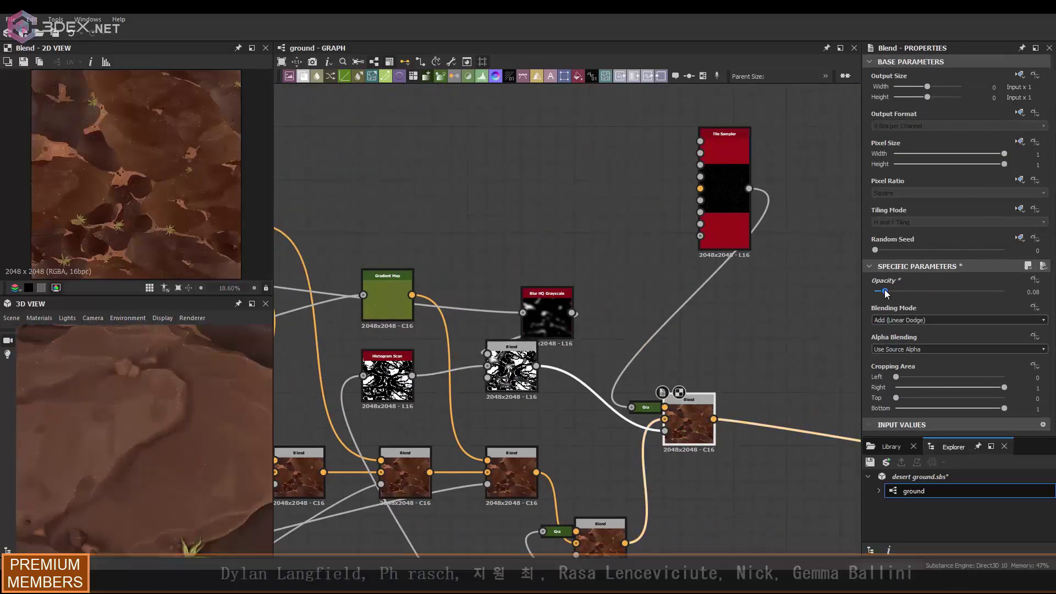
{"action": "mouse_move", "coordinate": [140, 426]}
{"action": "left_mouse_down"}
{"action": "mouse_move", "coordinate": [175, 438]}
{"action": "mouse_move", "coordinate": [163, 453]}
{"action": "mouse_move", "coordinate": [180, 443]}
{"action": "mouse_move", "coordinate": [162, 434]}
{"action": "left_mouse_up"}
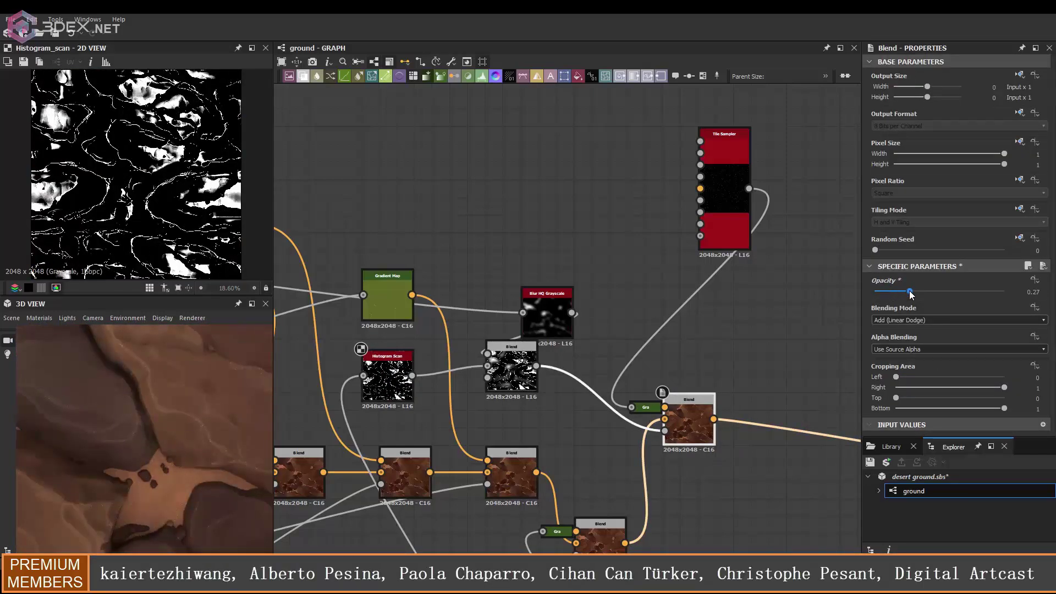
{"action": "left_click_drag", "start_coordinate": [910, 291], "coordinate": [902, 291]}
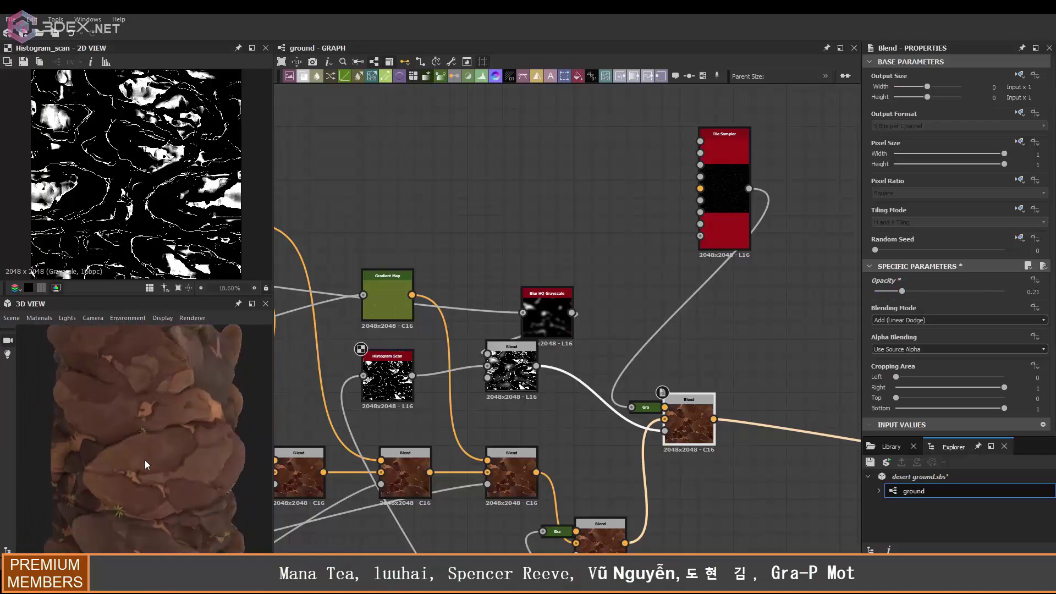
{"action": "scroll", "coordinate": [630, 417], "scroll_direction": "down", "scroll_amount": 5}
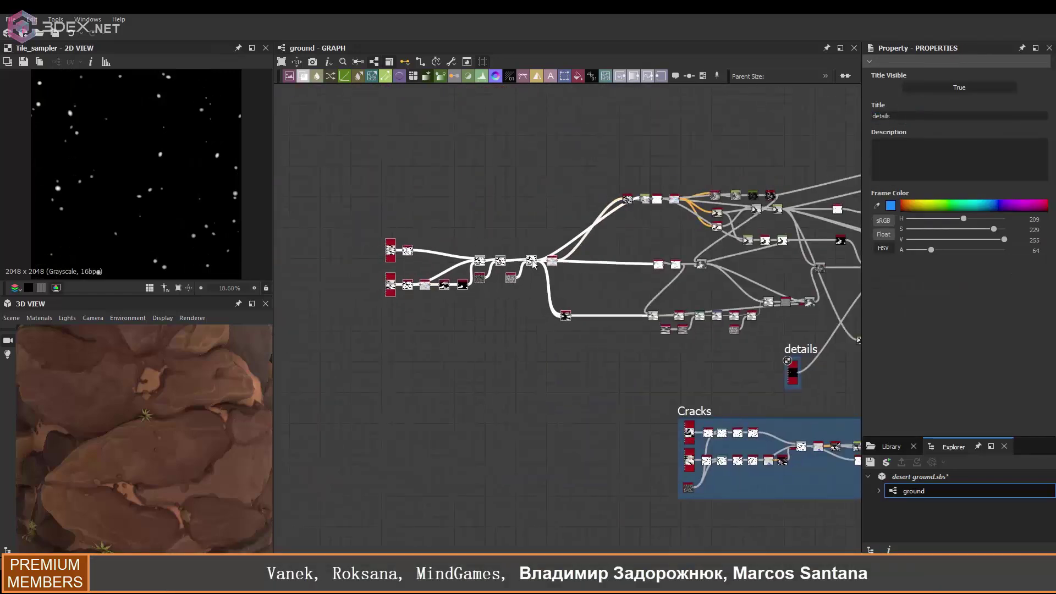
Zoom out of the graph and step through the PBR presentation slides.
{"action": "scroll", "coordinate": [621, 275], "scroll_direction": "down", "scroll_amount": 1}
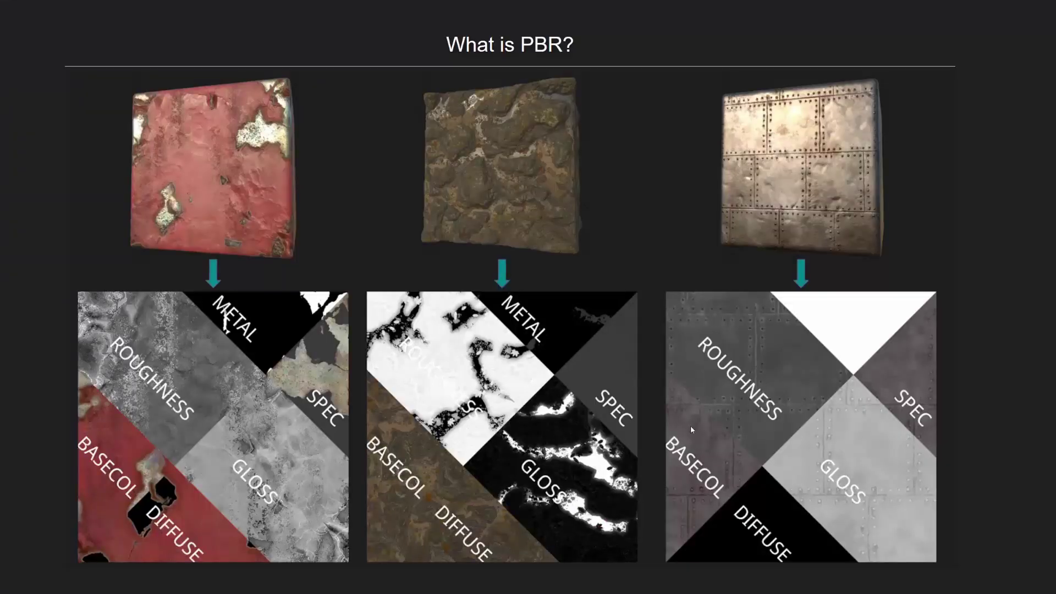
{"action": "left_click", "coordinate": [386, 345]}
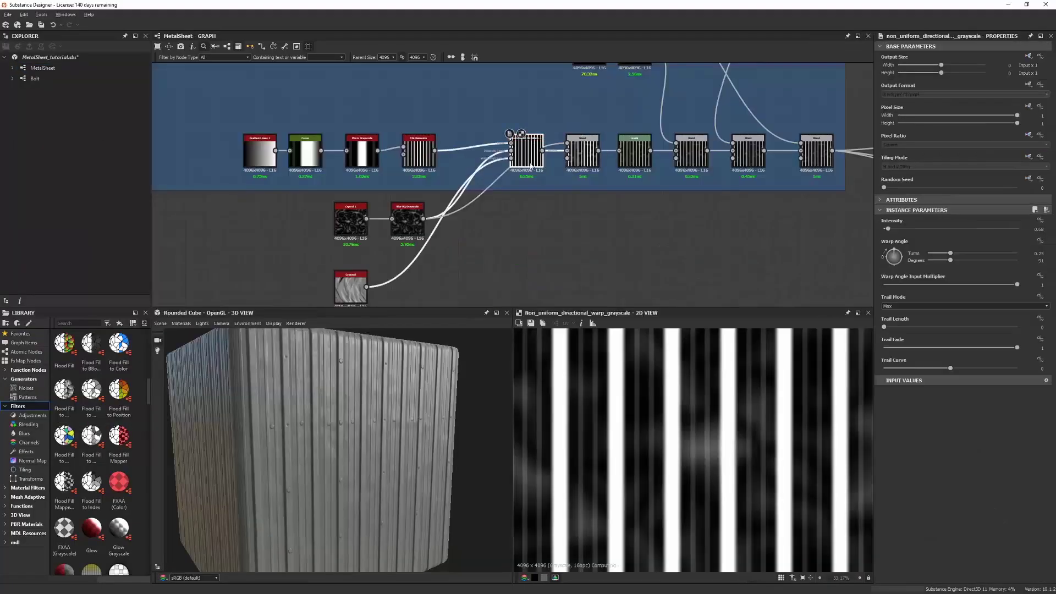
Orbit the cube preview and switch the 3D view material to Default.
{"action": "mouse_move", "coordinate": [233, 428]}
{"action": "left_mouse_down"}
{"action": "mouse_move", "coordinate": [344, 438]}
{"action": "mouse_move", "coordinate": [444, 431]}
{"action": "left_mouse_up"}
{"action": "left_click", "coordinate": [181, 324]}
{"action": "left_click", "coordinate": [242, 363]}
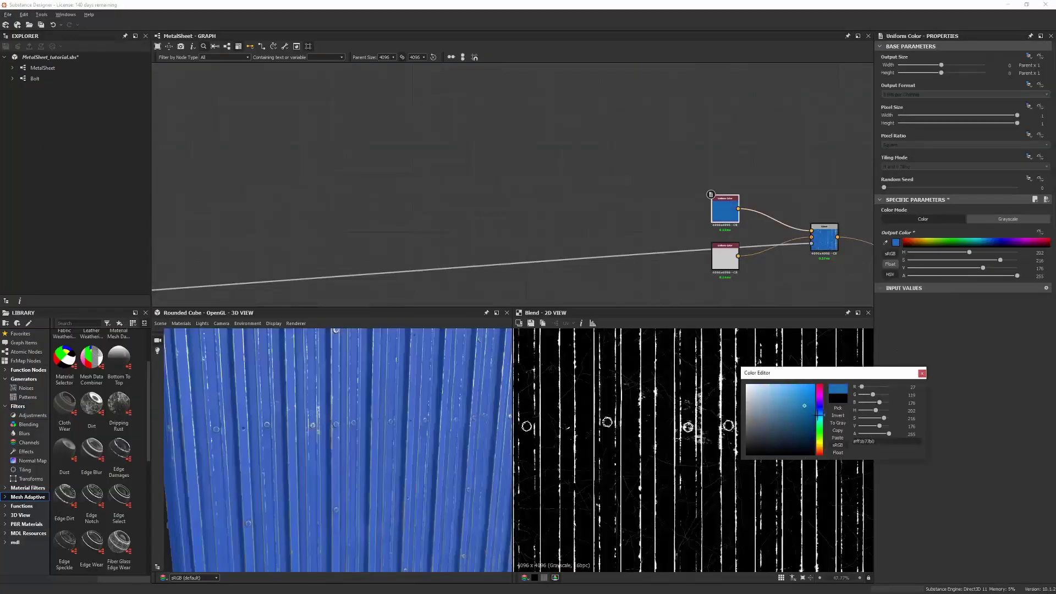